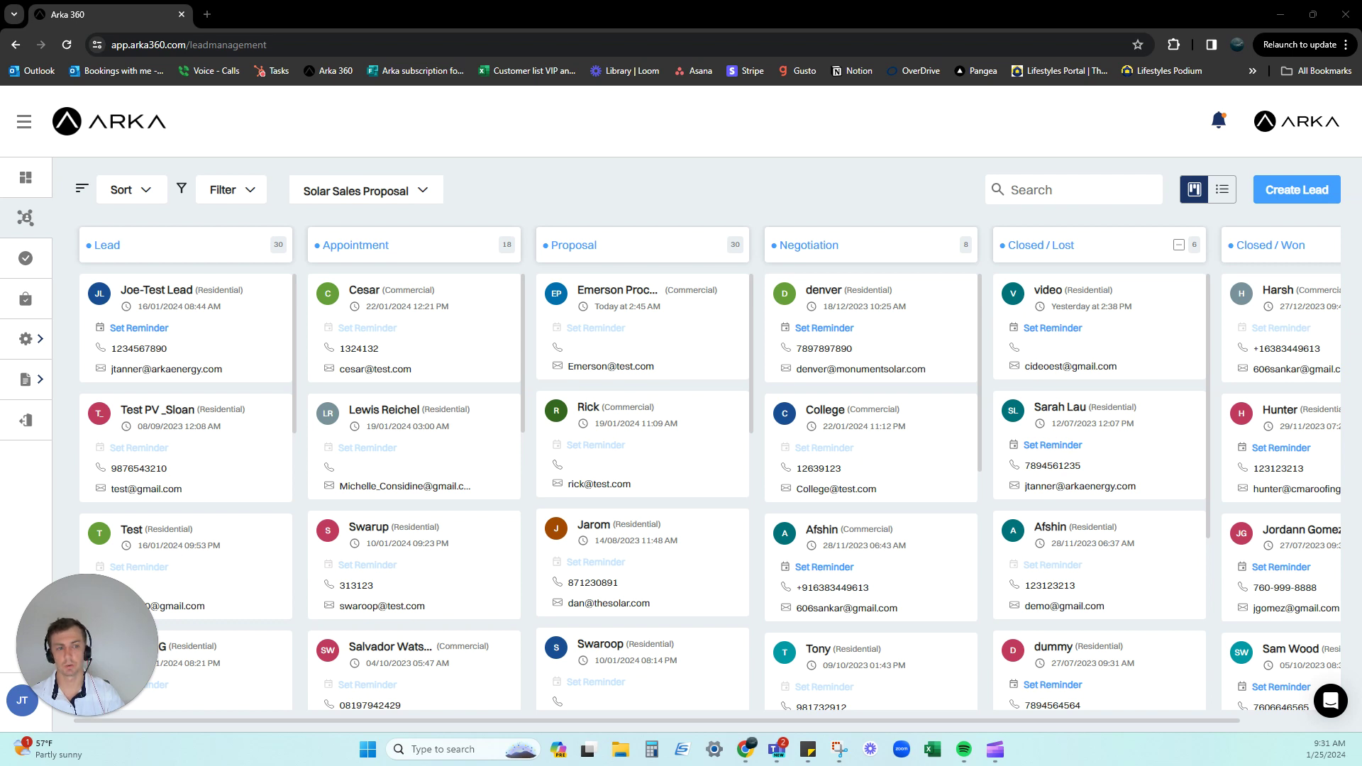
# Step: Open the denver lead's details panel beside the board
pyautogui.click(822, 291)
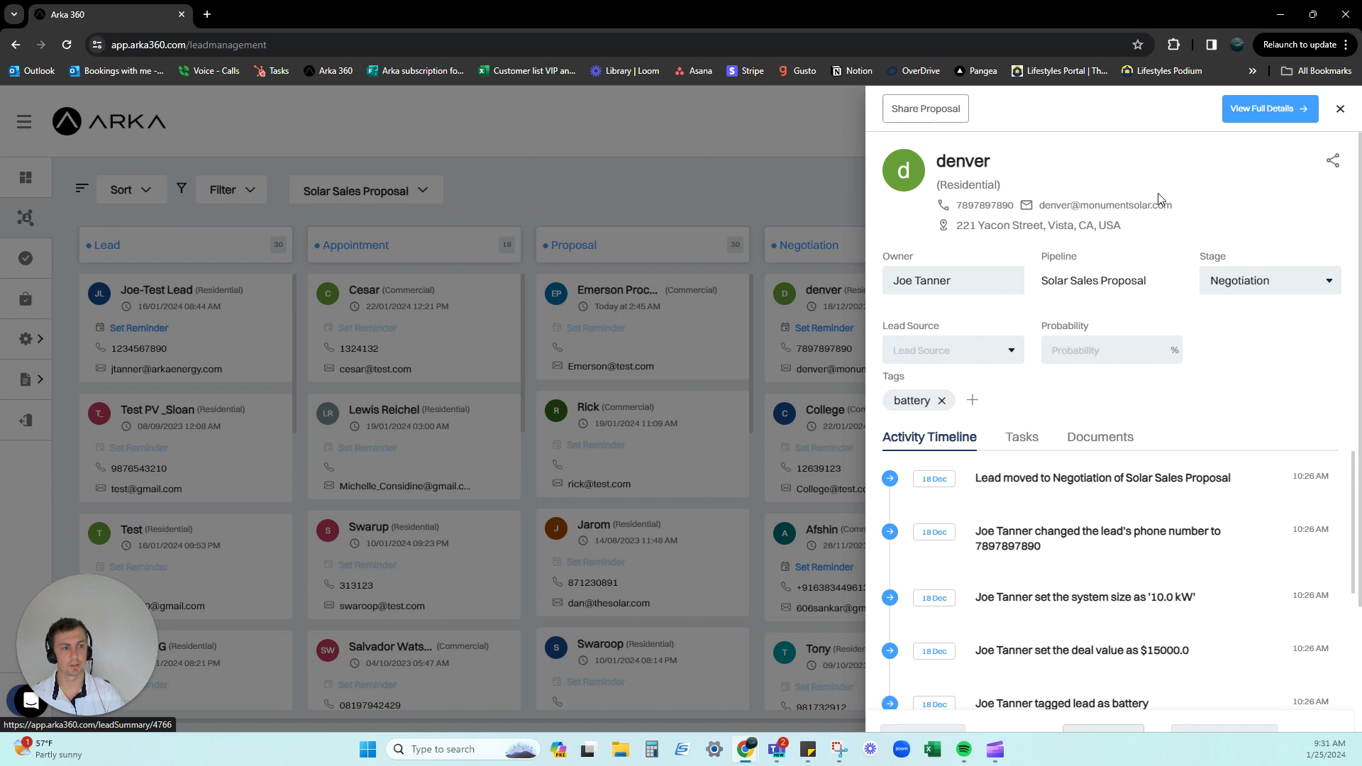
pyautogui.scroll(-2, 1113, 203)
pyautogui.scroll(2, 1112, 203)
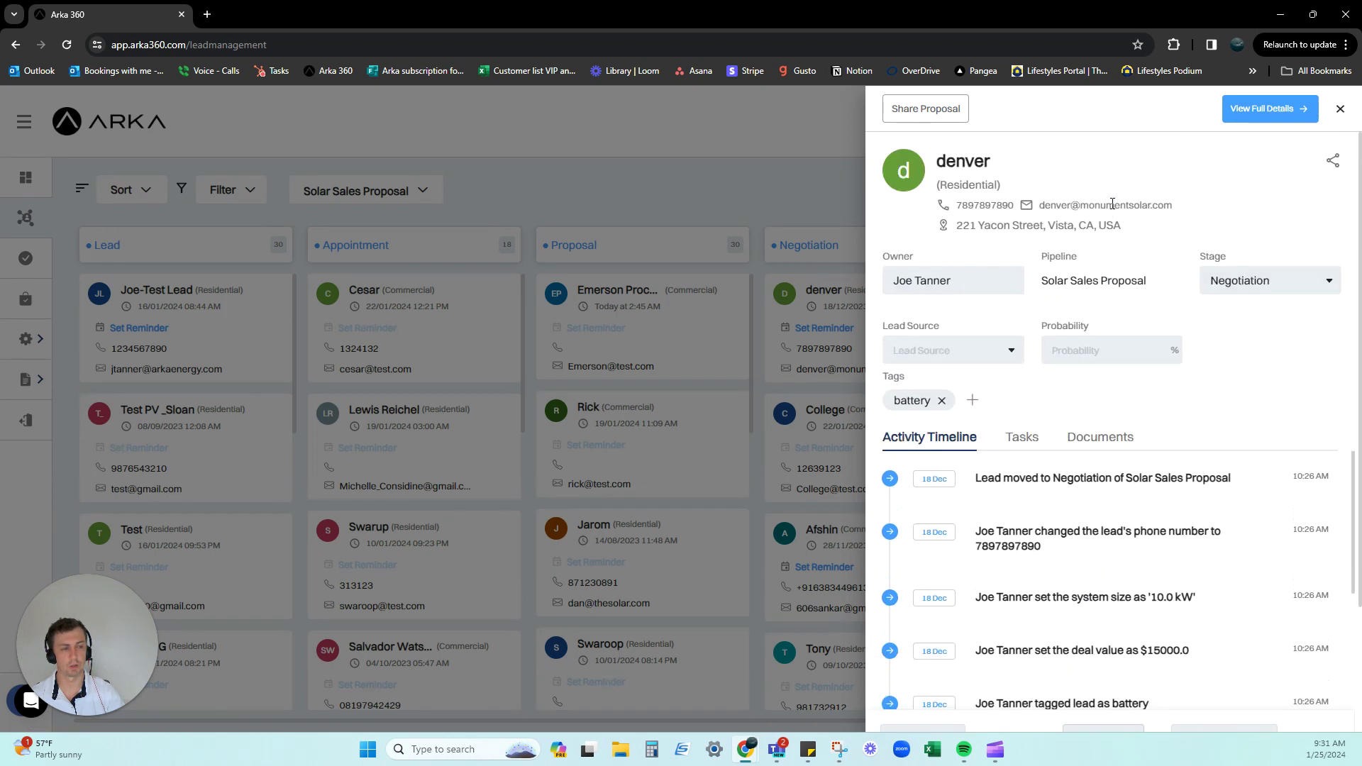
pyautogui.scroll(-2, 1153, 231)
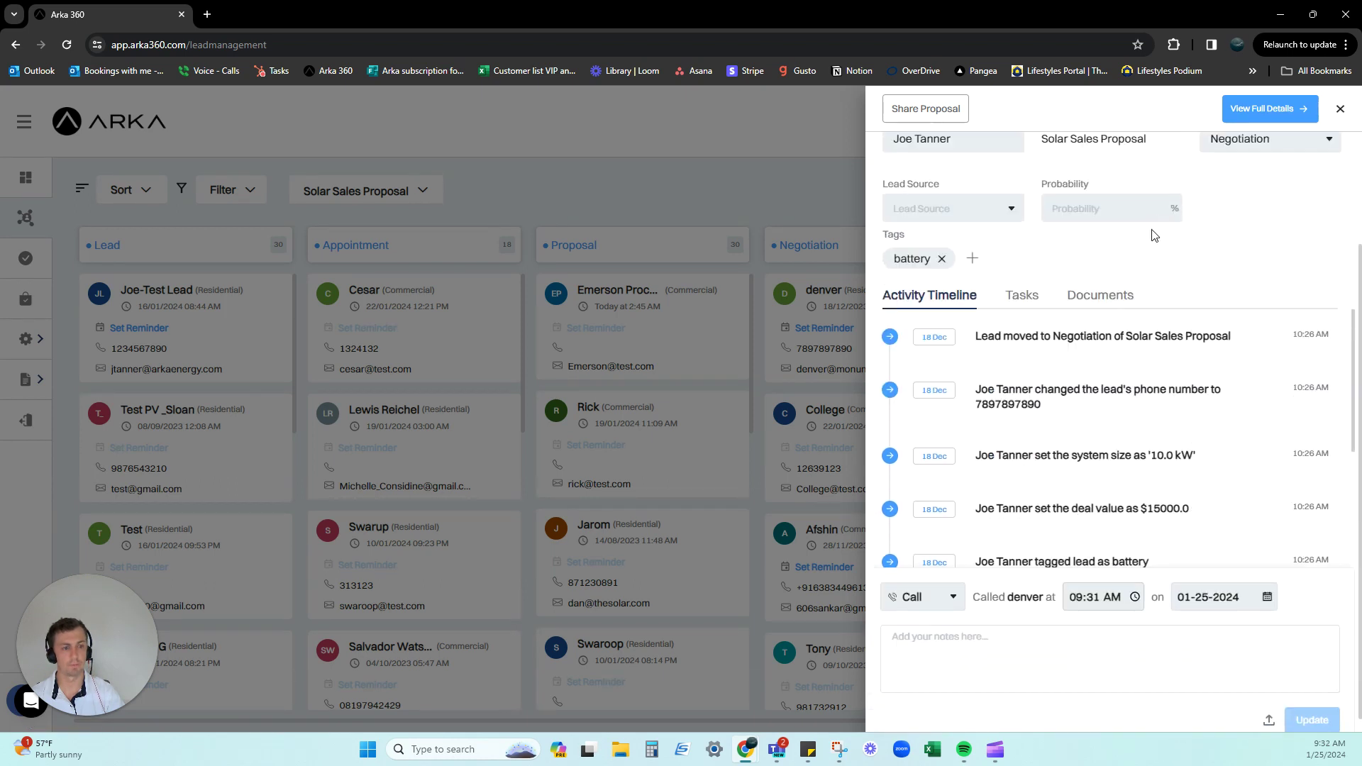
# Step: Review the denver lead's Tasks and Documents lists
pyautogui.click(1033, 306)
pyautogui.scroll(-2, 1049, 413)
pyautogui.scroll(3, 1049, 413)
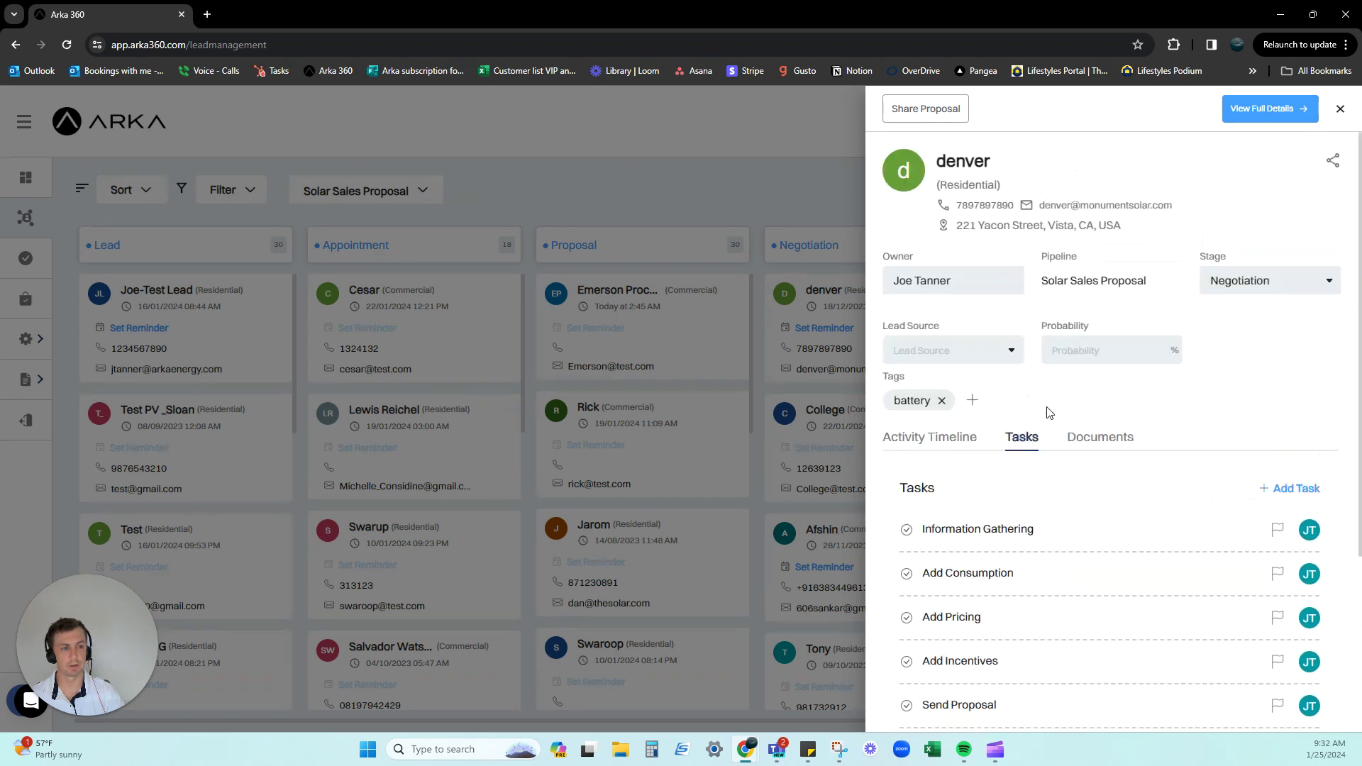
pyautogui.click(1097, 439)
pyautogui.scroll(-4, 1044, 387)
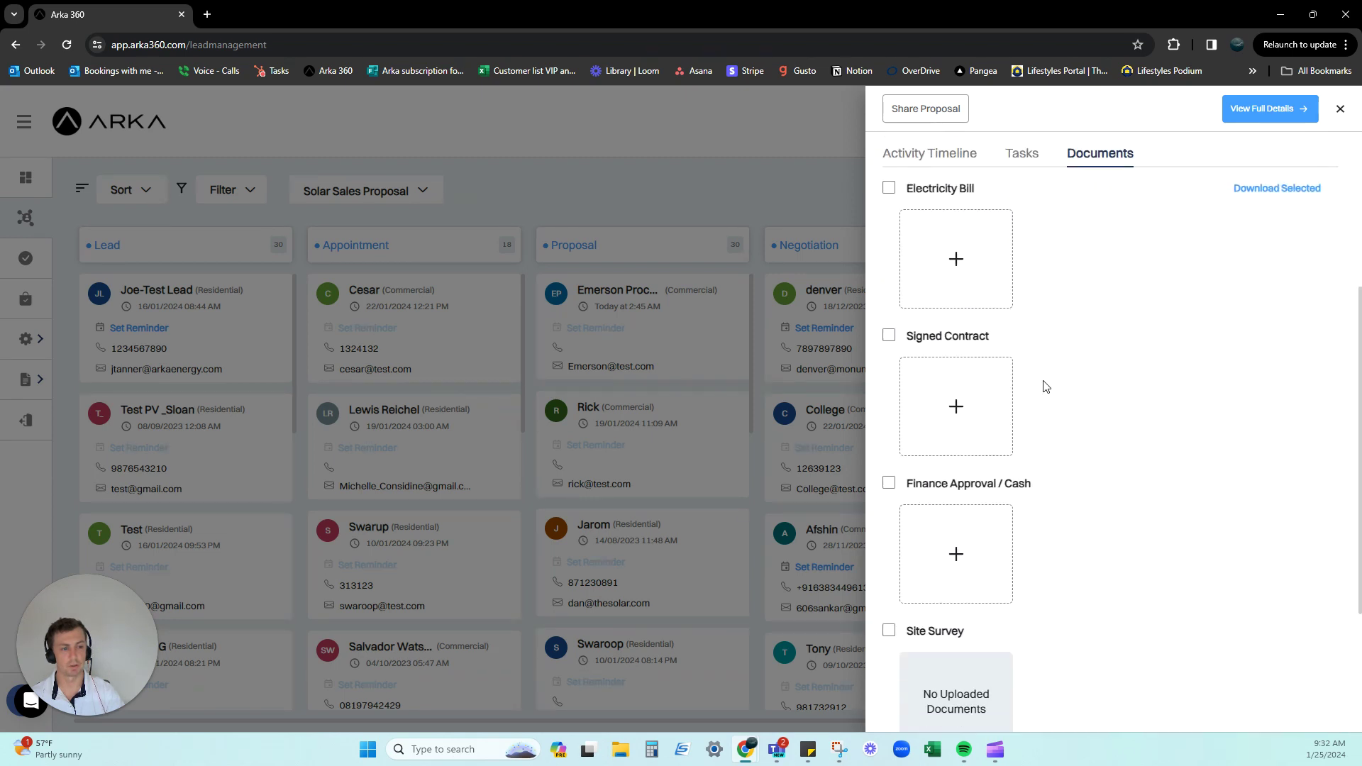
pyautogui.scroll(-3, 1044, 386)
pyautogui.scroll(5, 1044, 386)
pyautogui.scroll(2, 1045, 386)
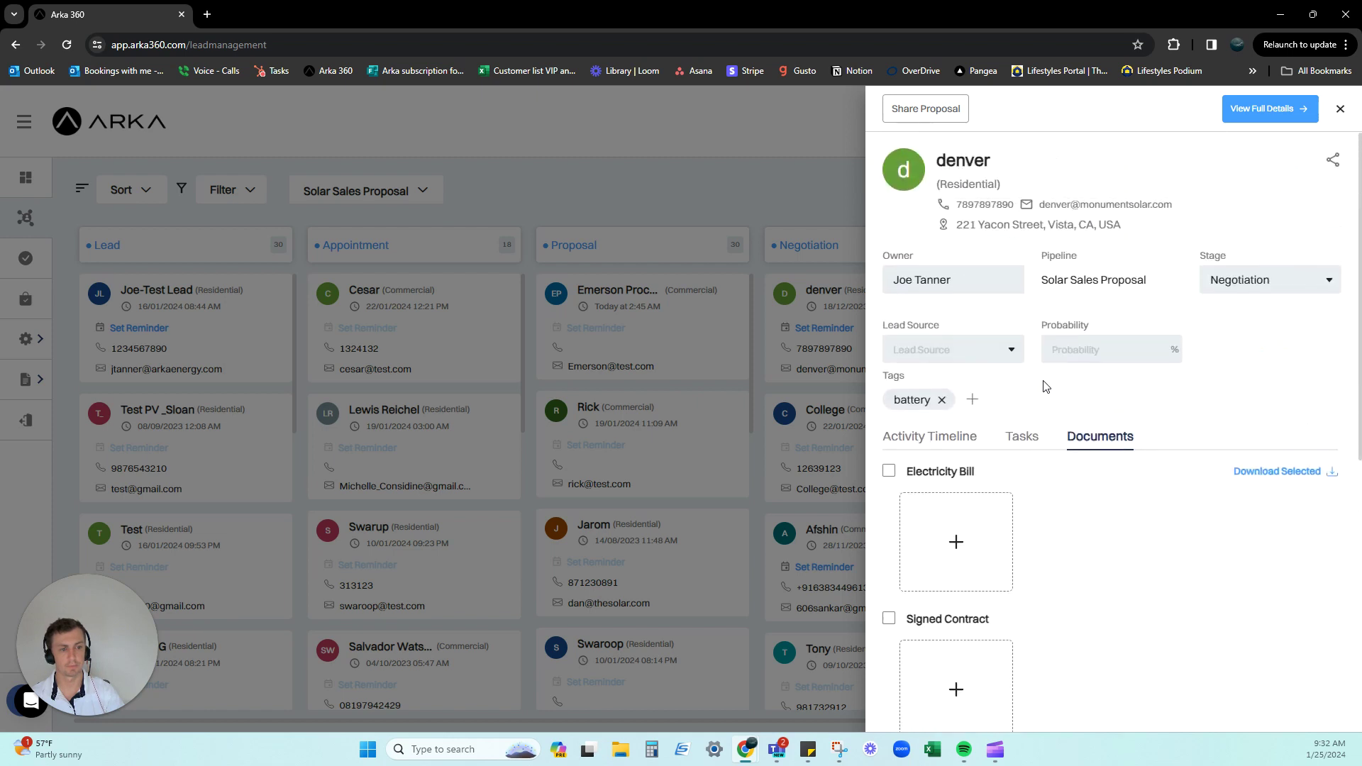
# Step: Return to the Activity Timeline and scroll back to 'Lead Created'
pyautogui.click(927, 449)
pyautogui.scroll(-3, 1025, 518)
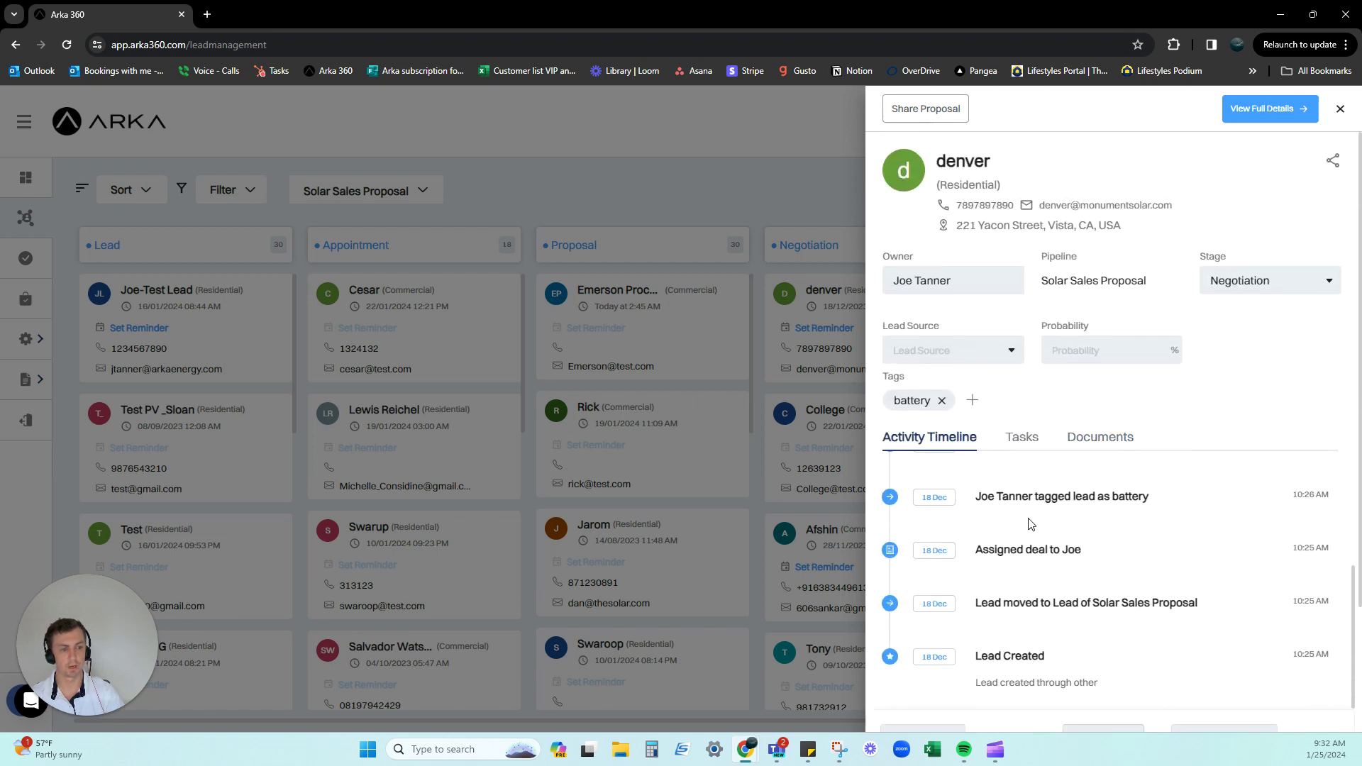
pyautogui.scroll(-2, 1032, 523)
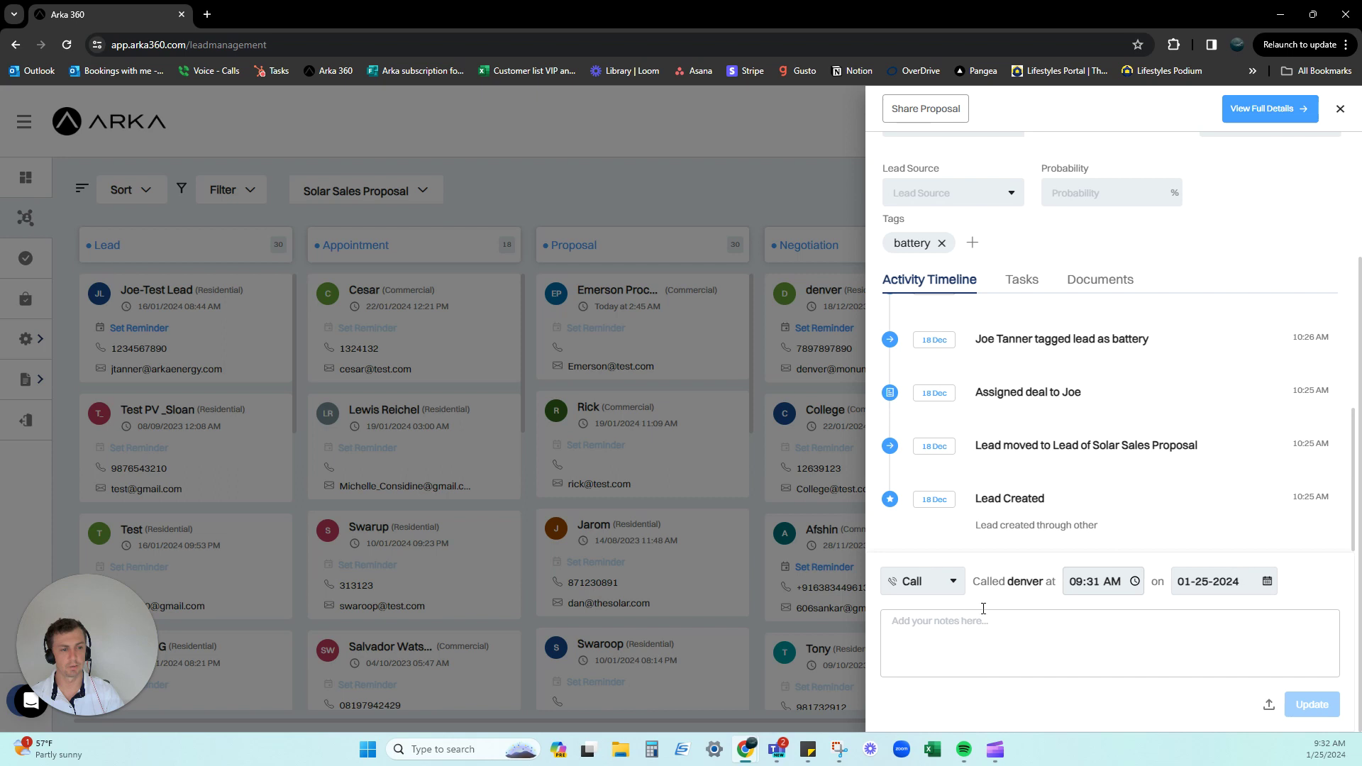
pyautogui.scroll(2, 1021, 558)
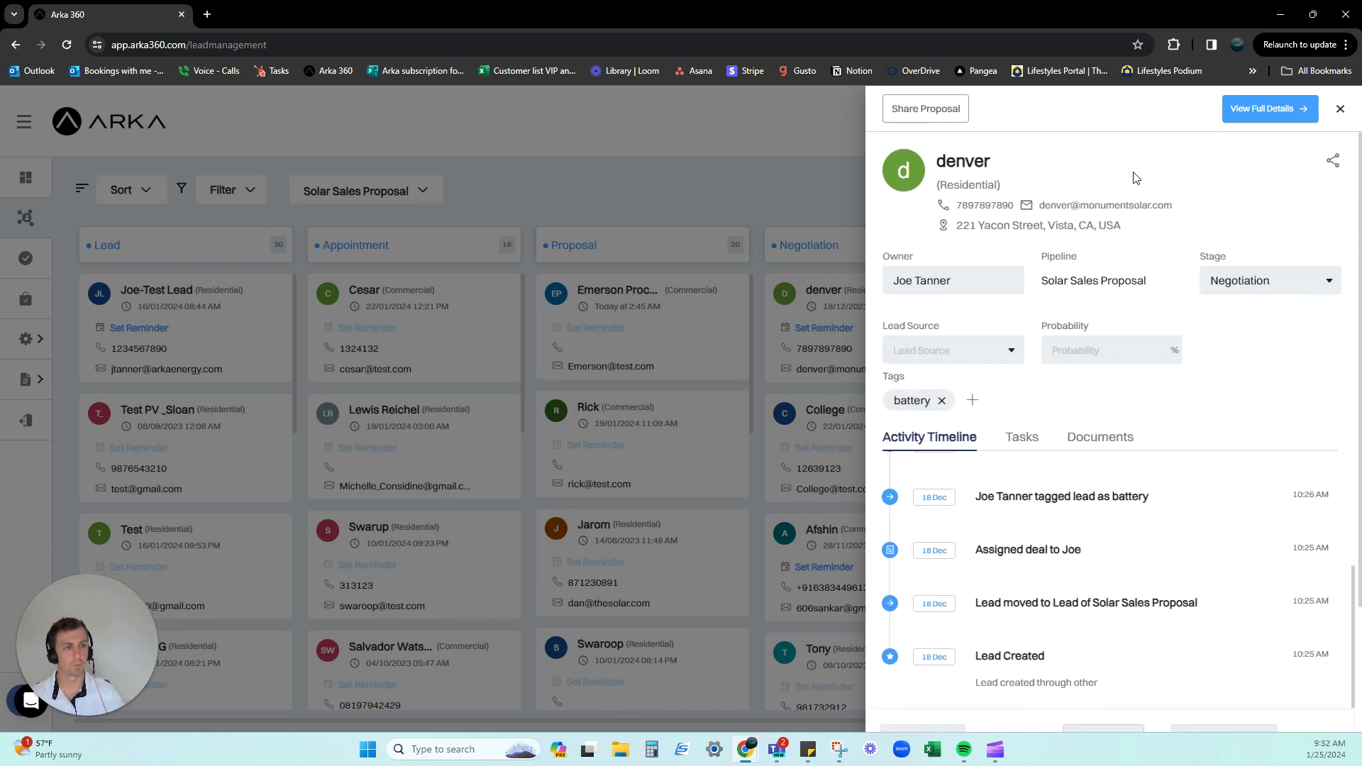
# Step: Open the full details page for the denver lead
pyautogui.click(1252, 113)
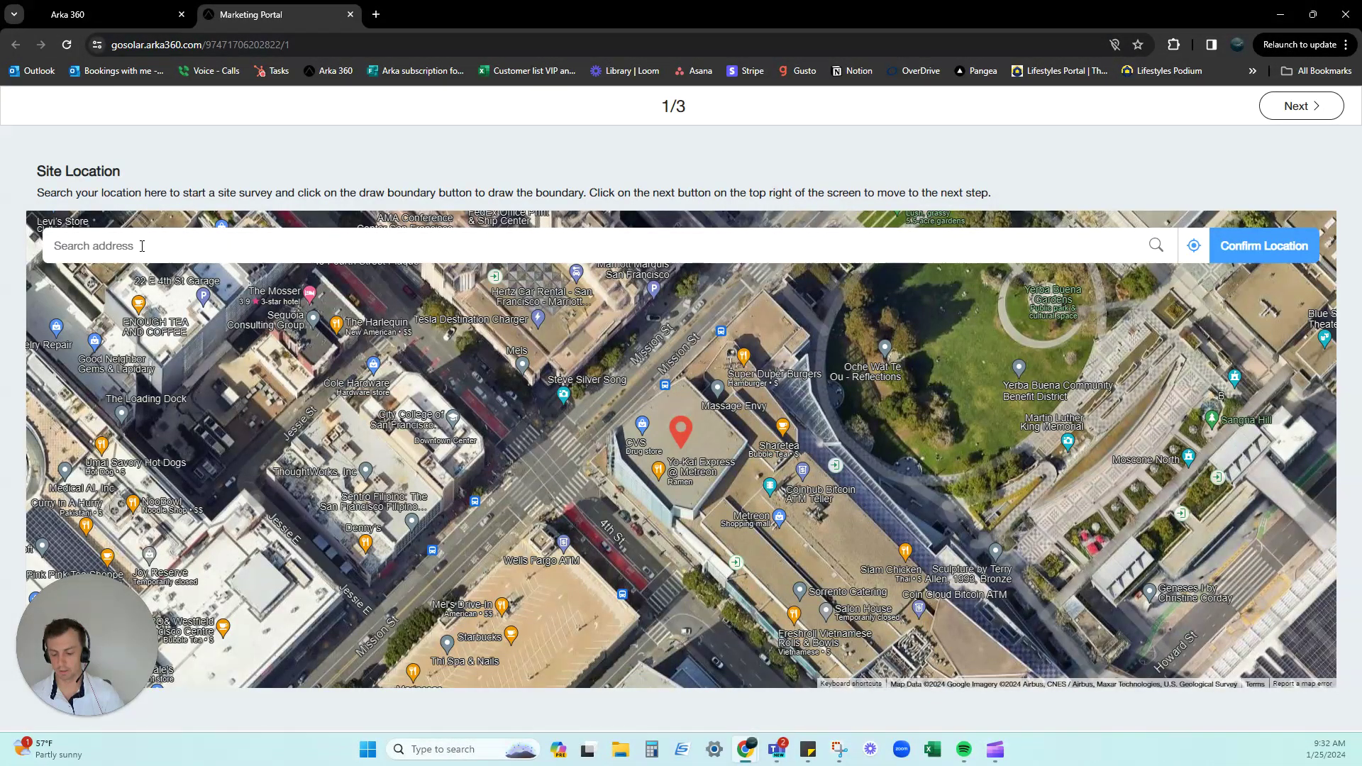
pyautogui.write('221 yac')
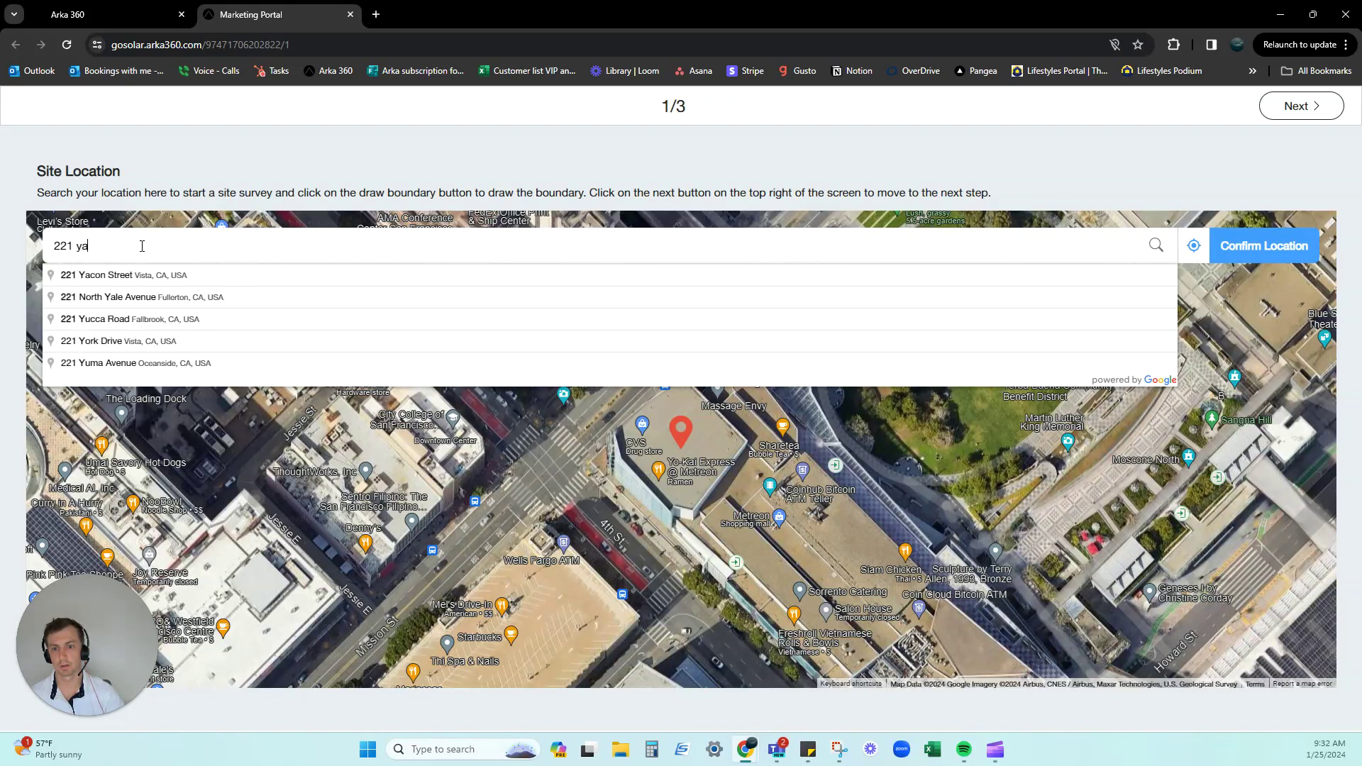
pyautogui.write('ons')
pyautogui.press('BackSpace')
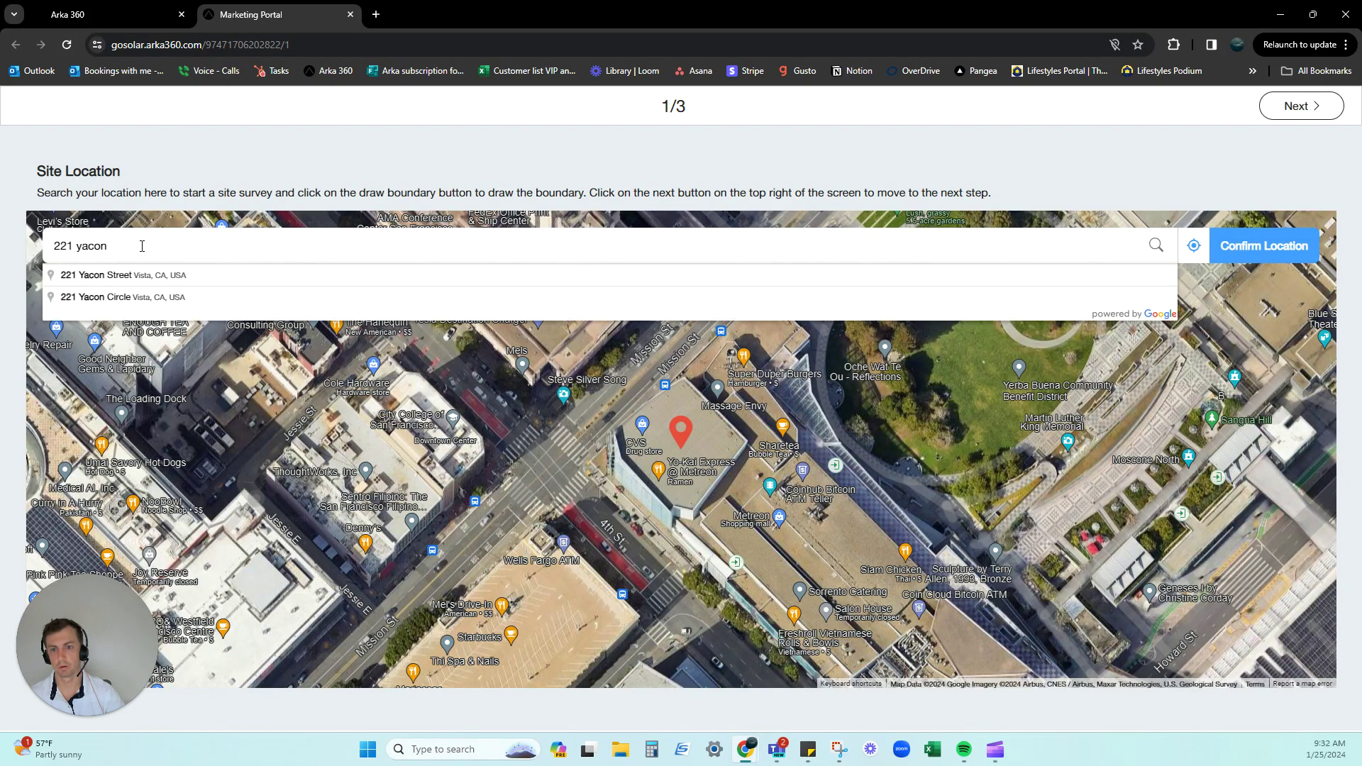
pyautogui.click(150, 276)
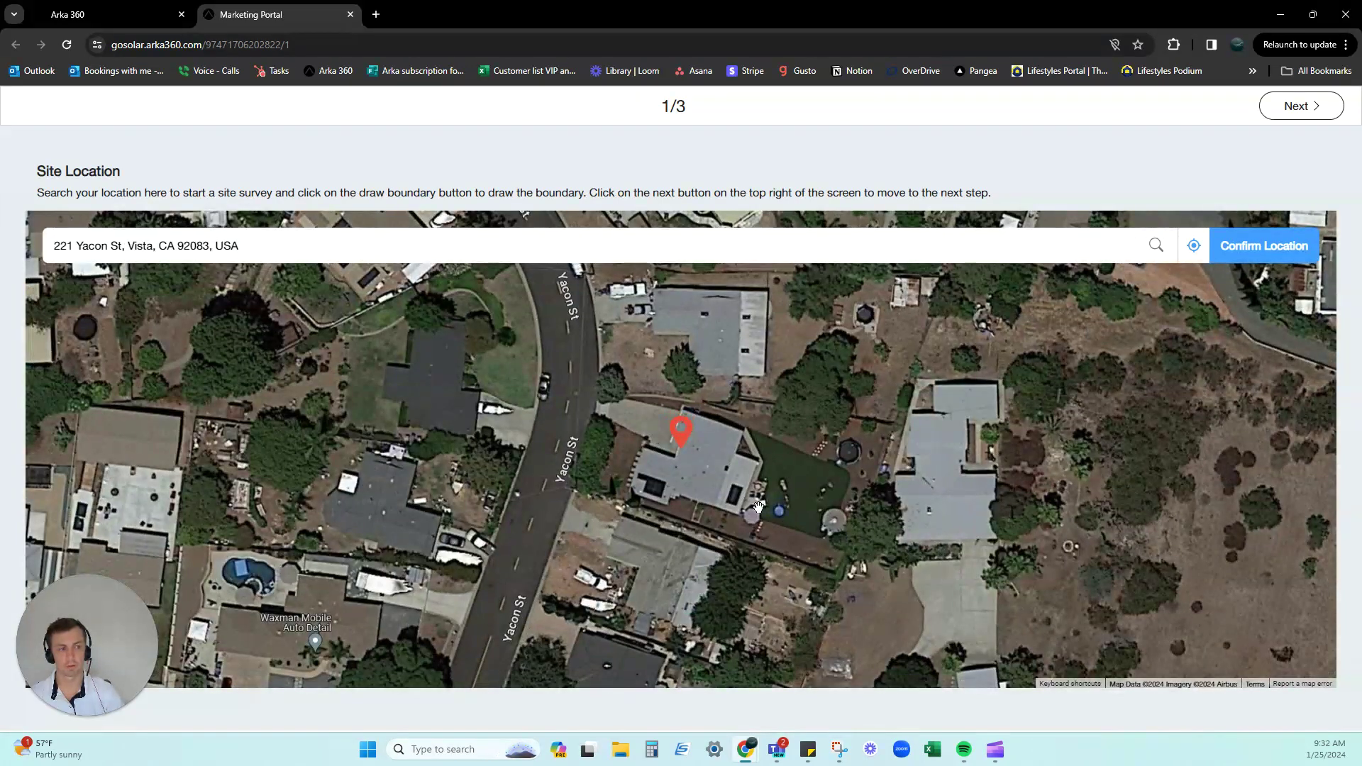
pyautogui.moveTo(775, 496); pyautogui.dragTo(756, 491)
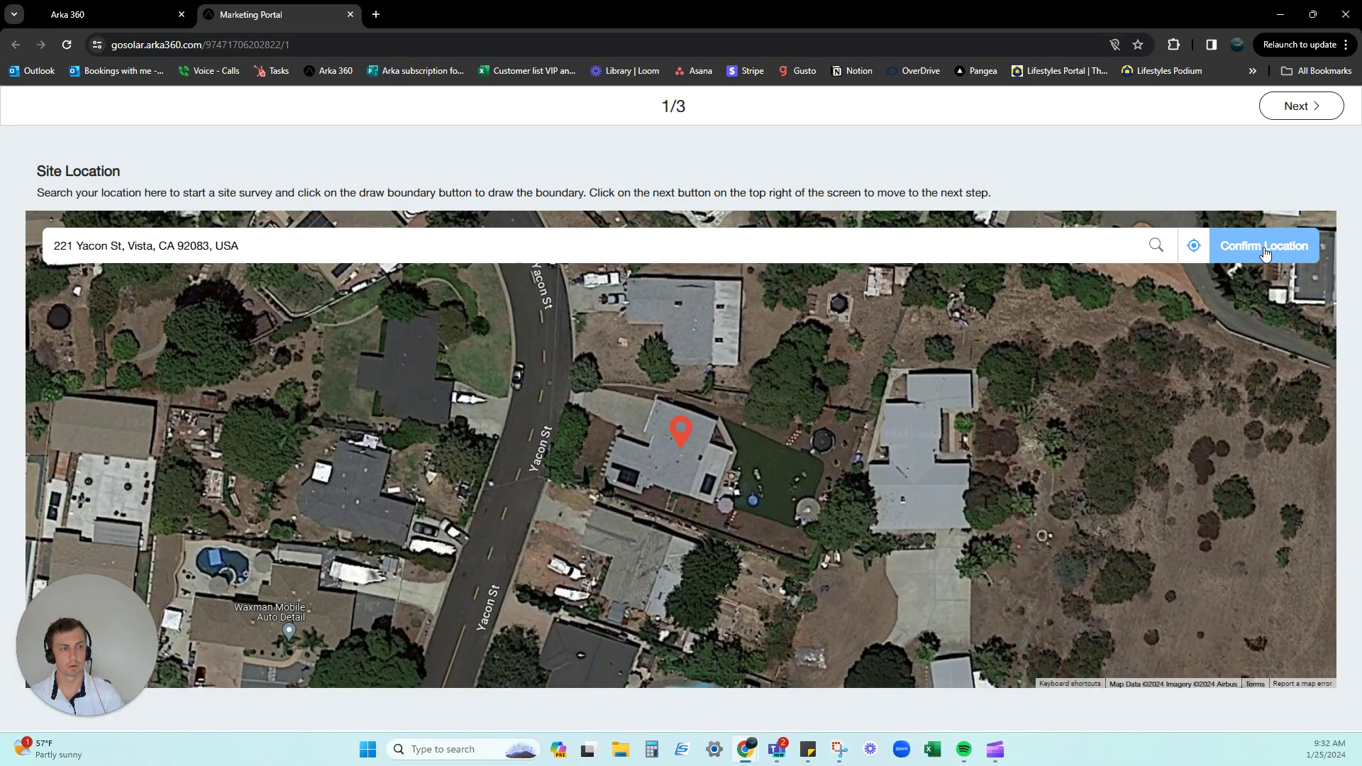
pyautogui.click(1263, 247)
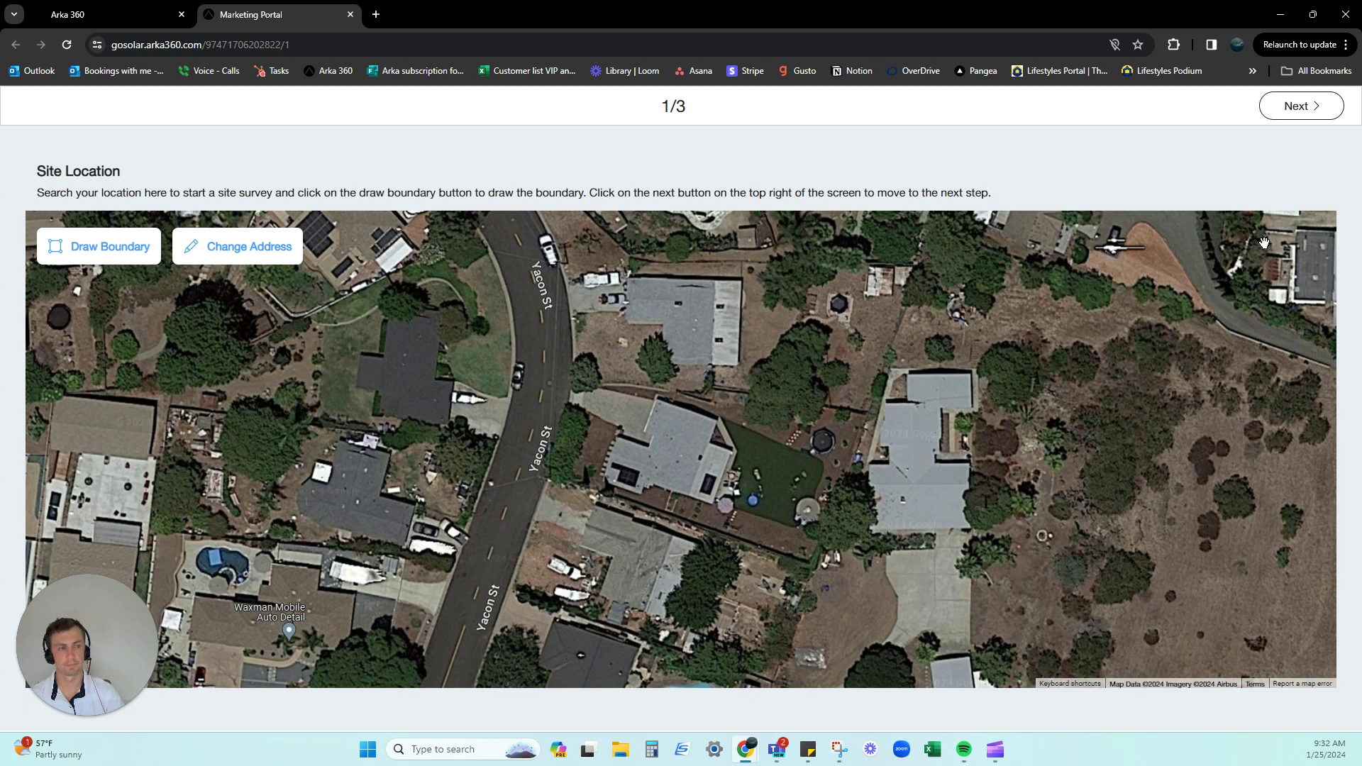
pyautogui.click(1292, 112)
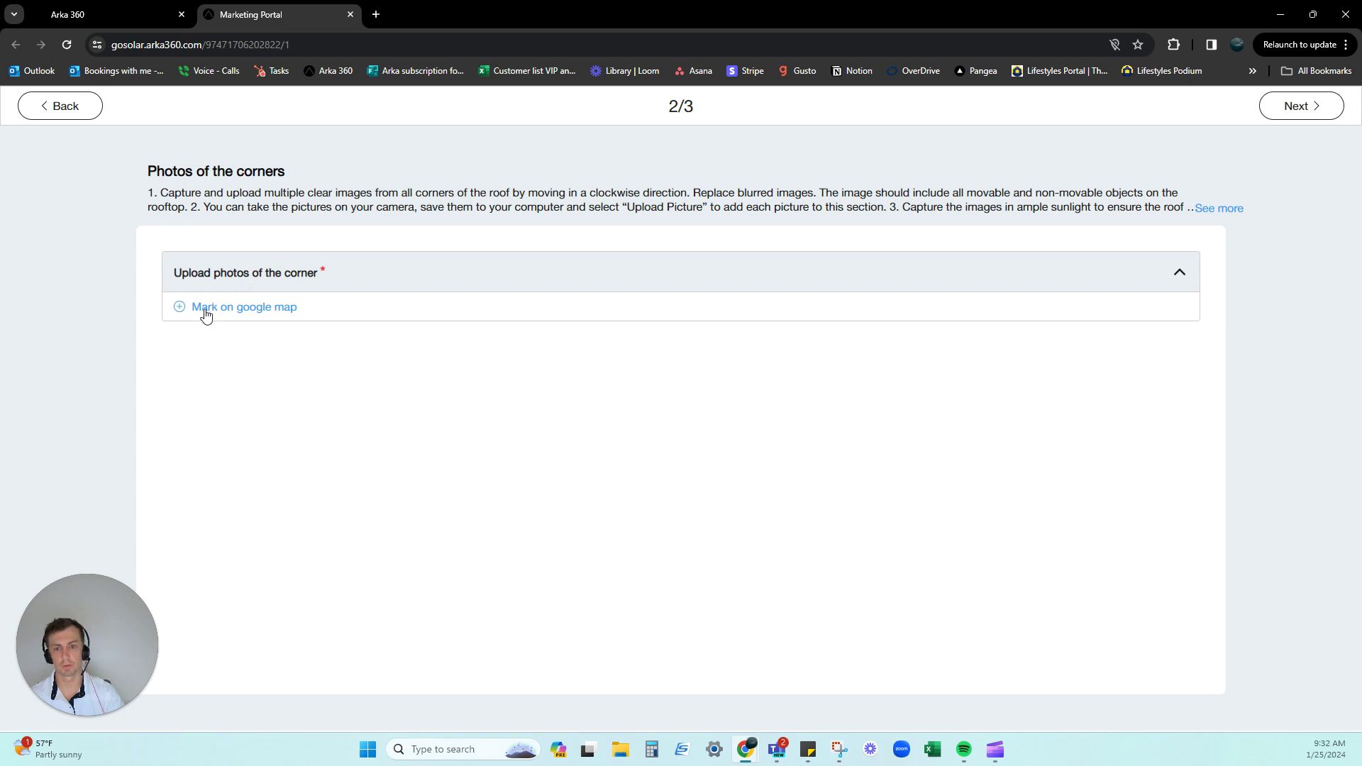
# Step: Mark the first two roof corners of the house on the Google map
pyautogui.click(261, 308)
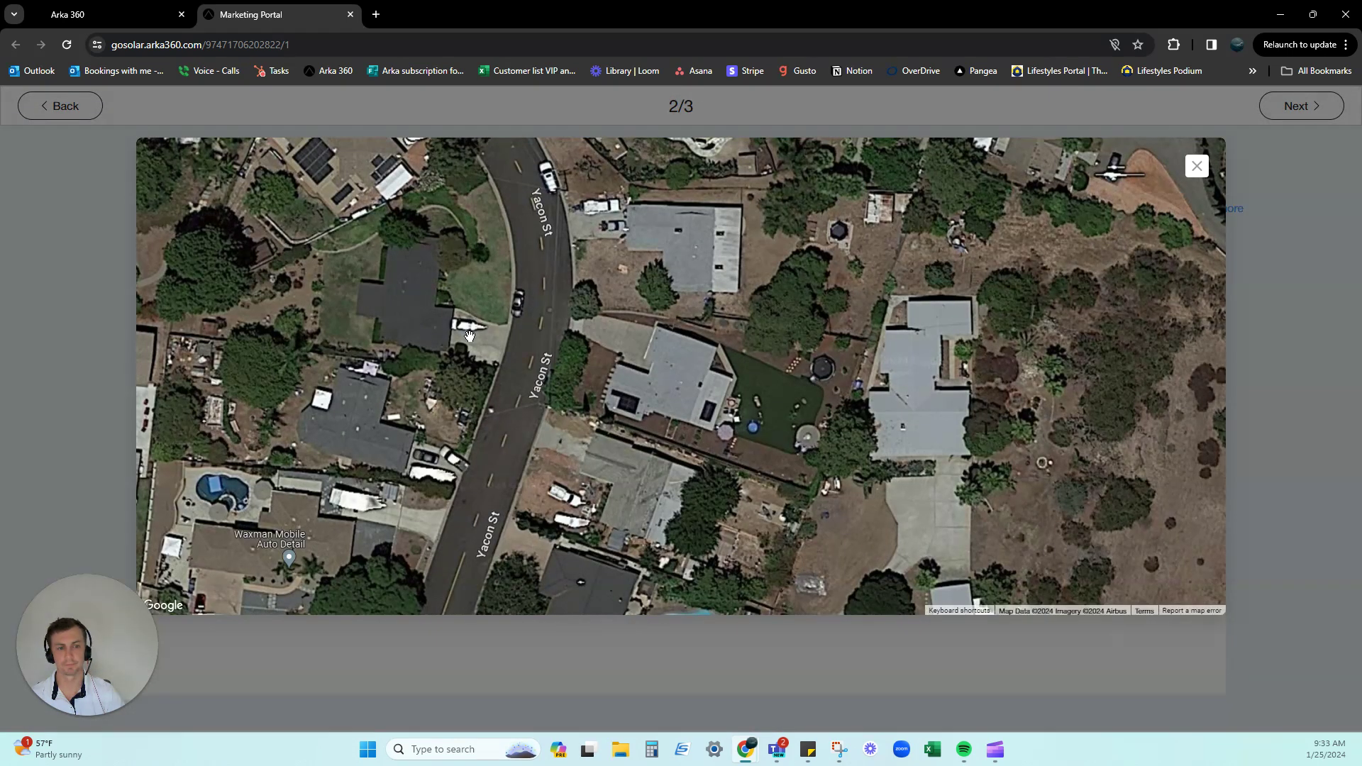
pyautogui.click(659, 329)
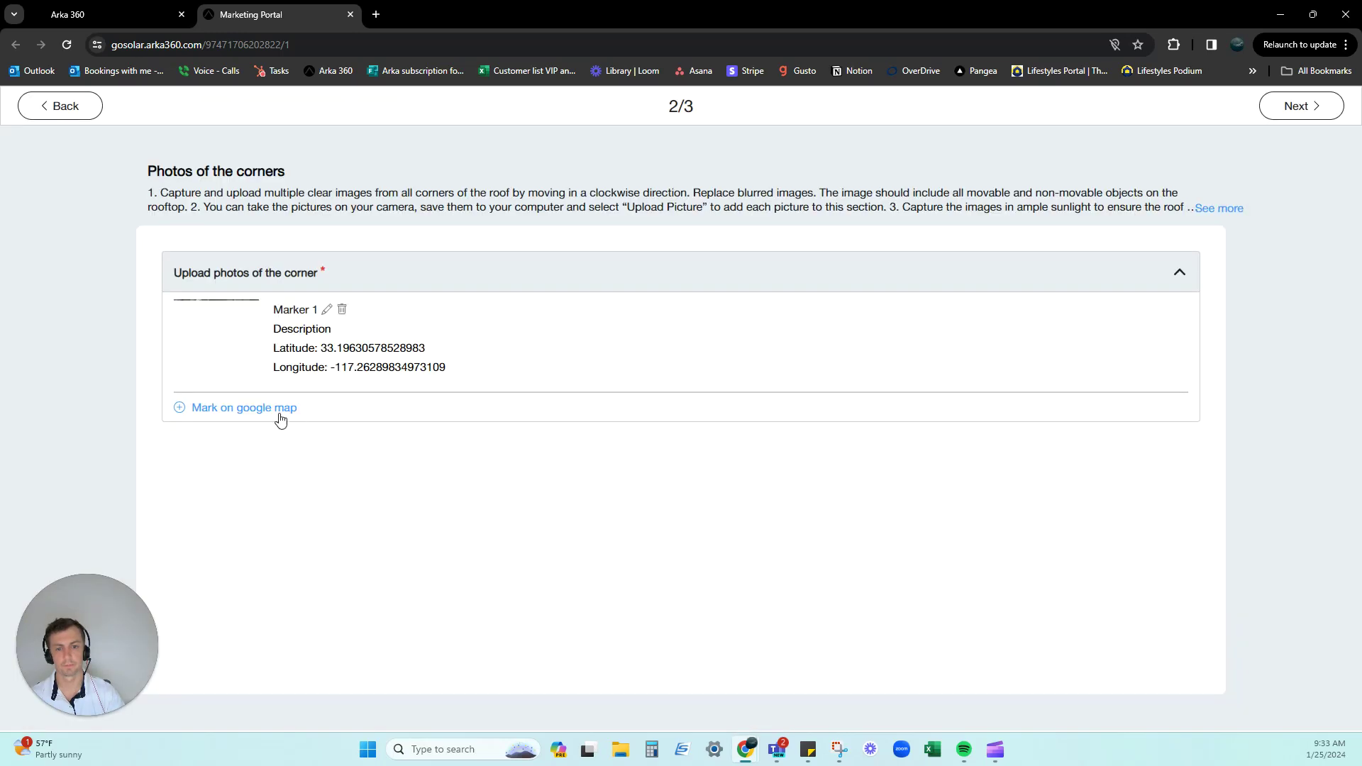
pyautogui.click(278, 415)
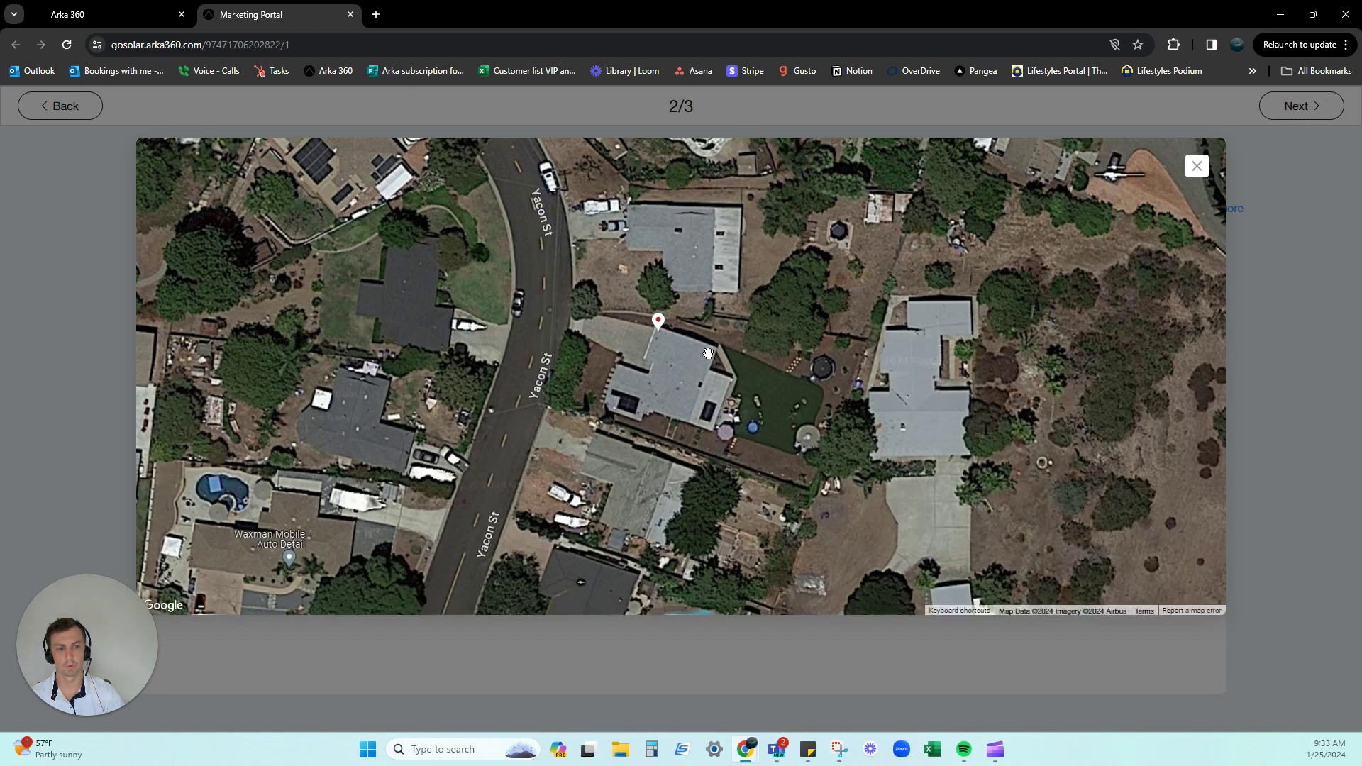
pyautogui.click(715, 350)
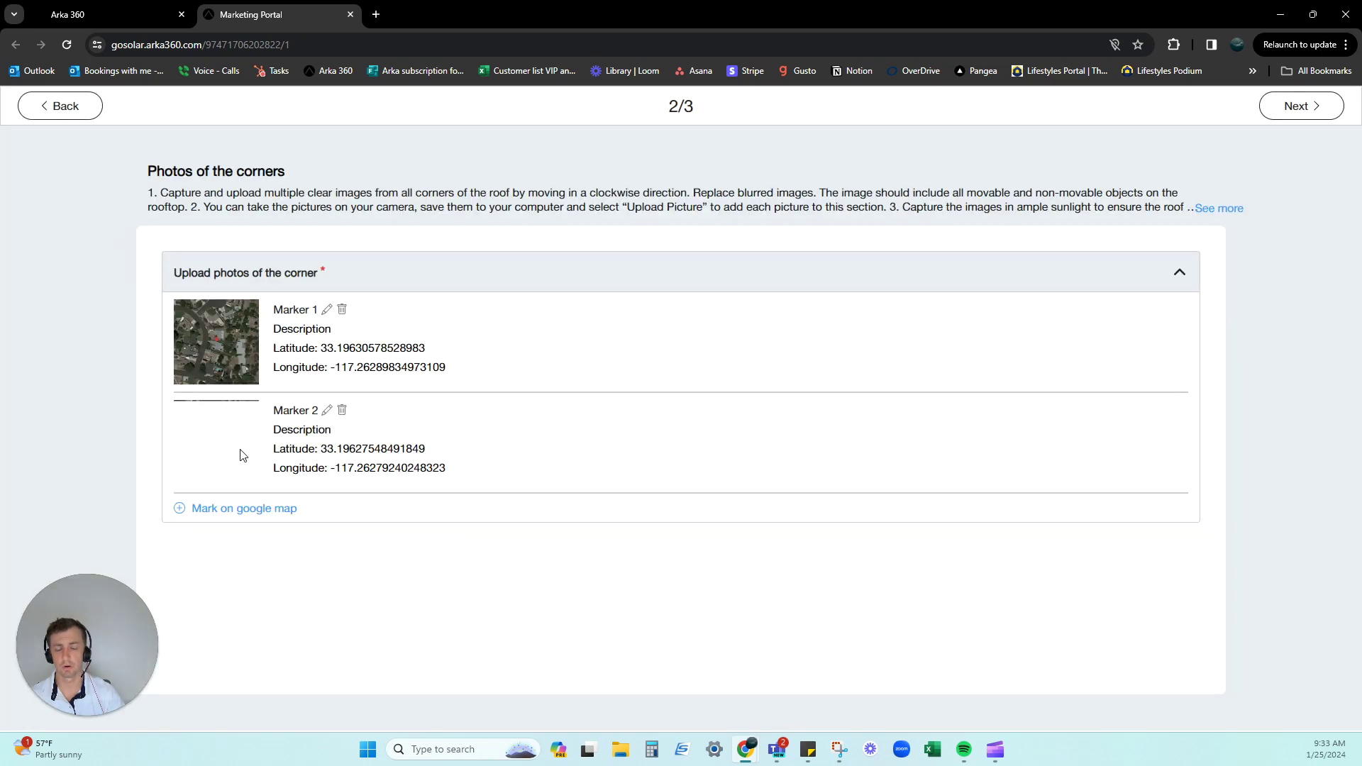
# Step: Place and save roof-corner Markers 3 and 4, then advance to step 3/3
pyautogui.click(245, 508)
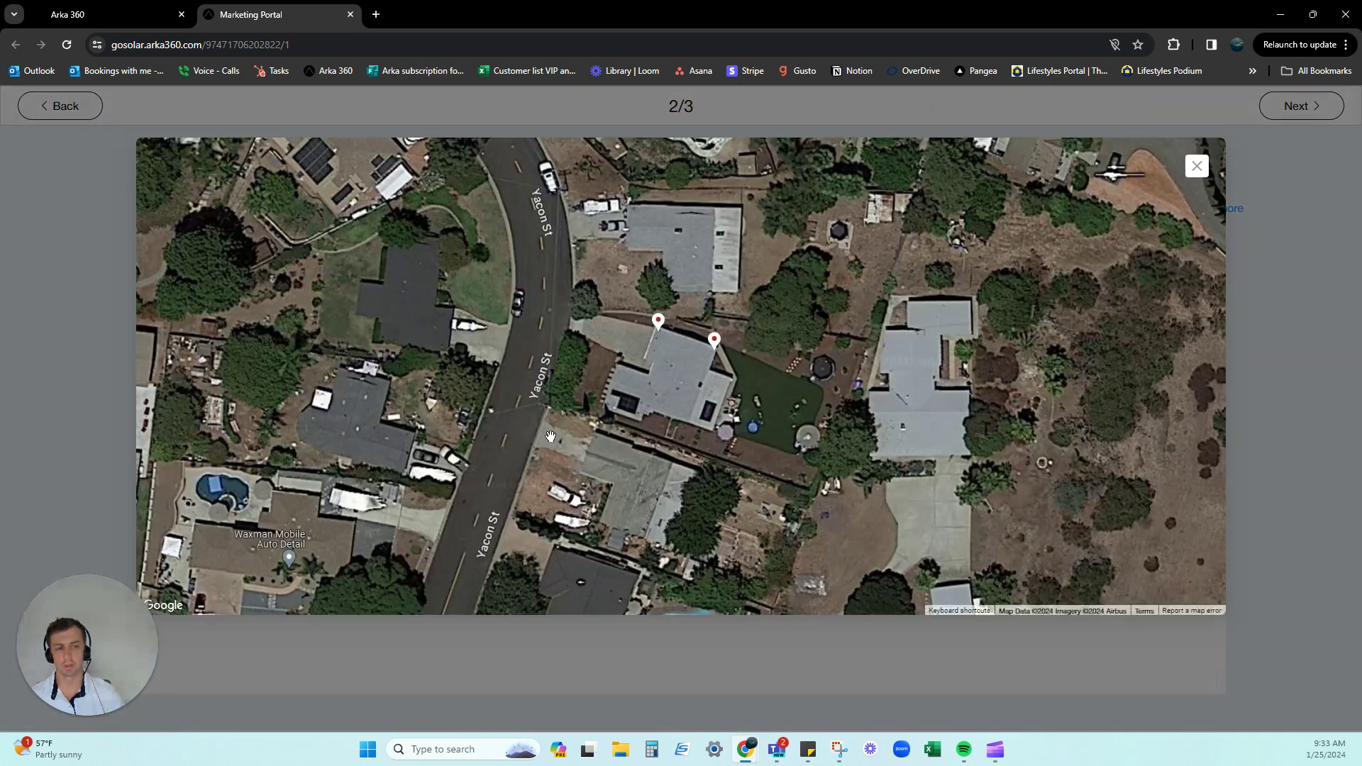
pyautogui.click(685, 420)
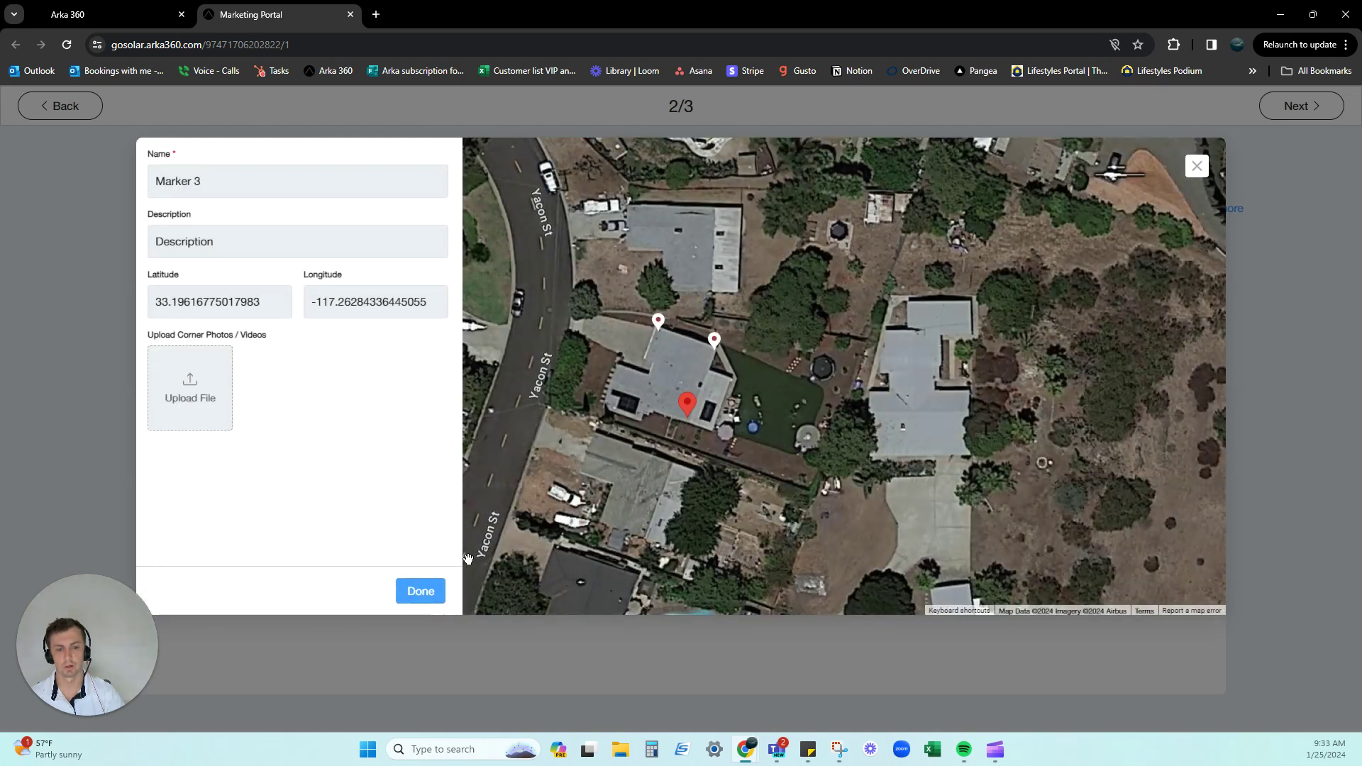
pyautogui.click(425, 591)
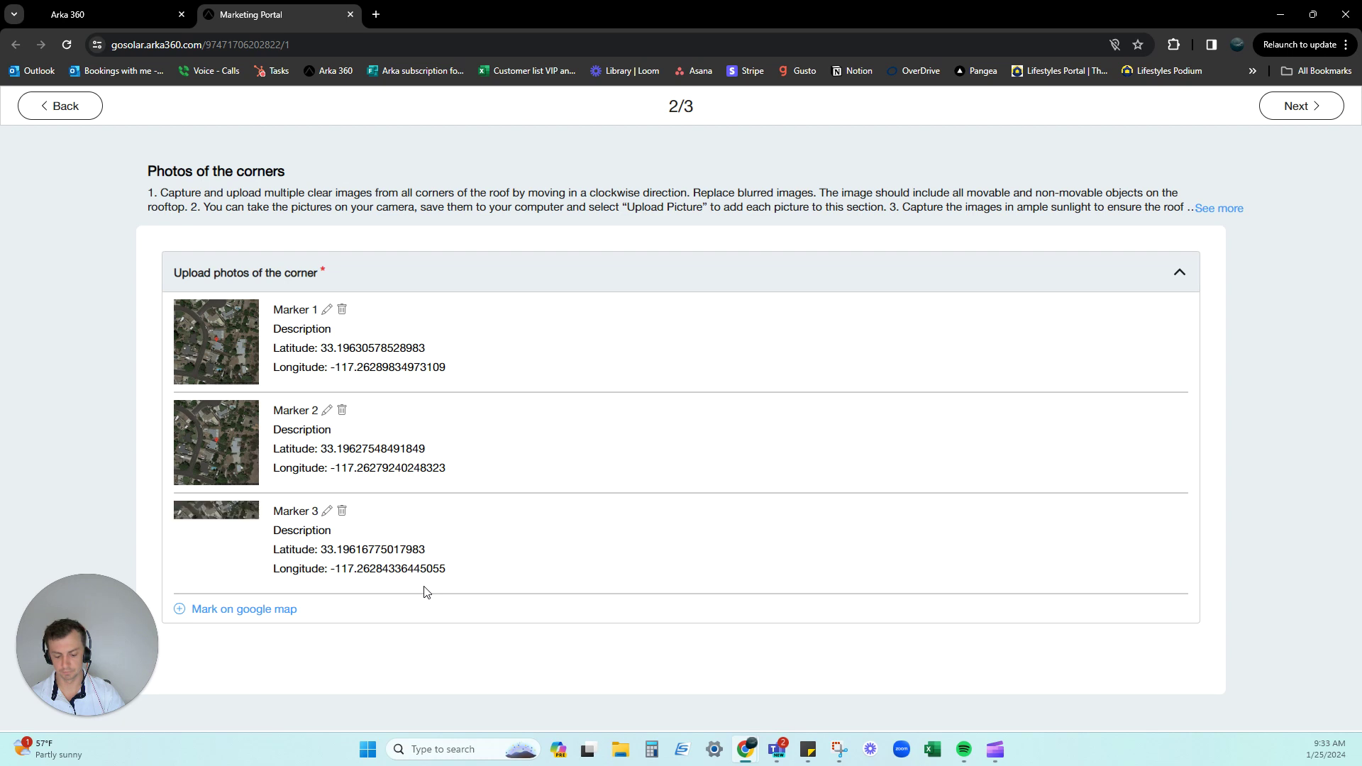
pyautogui.click(240, 612)
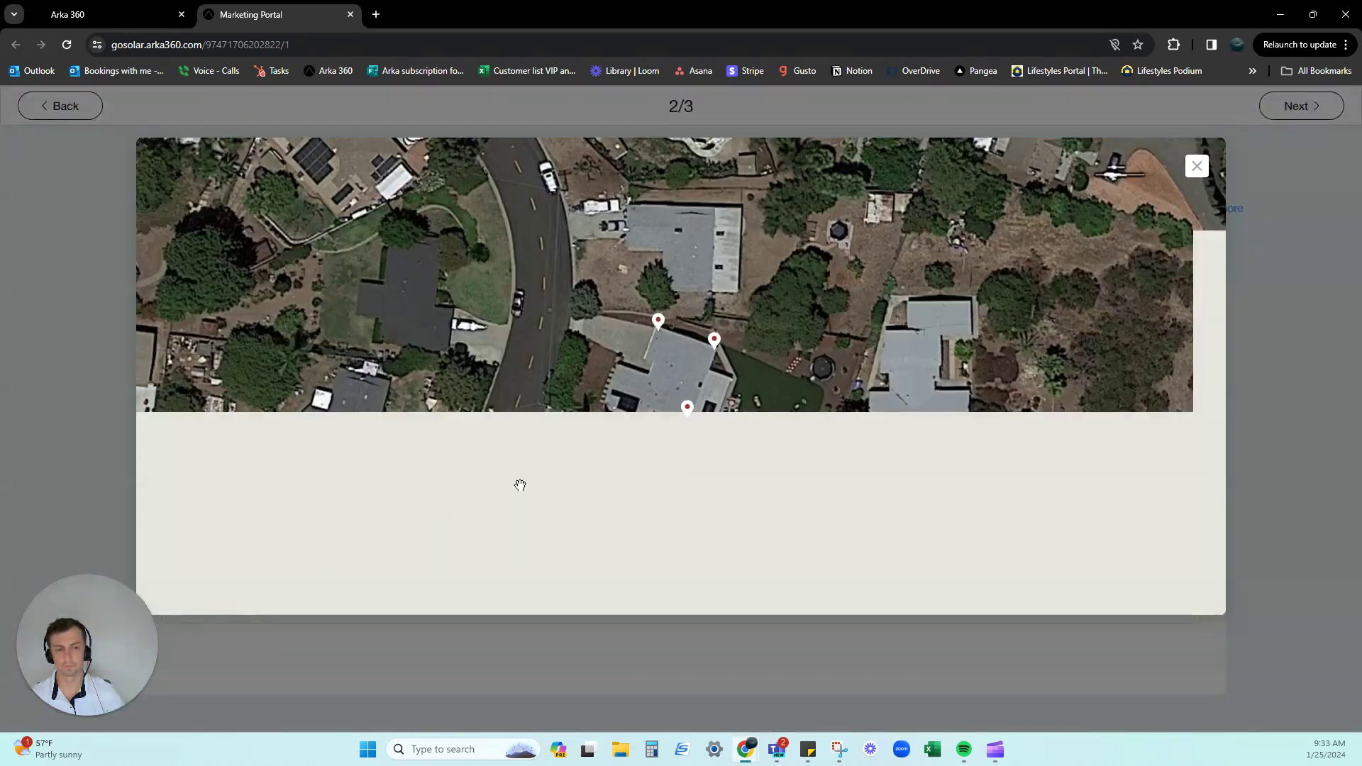
pyautogui.click(649, 412)
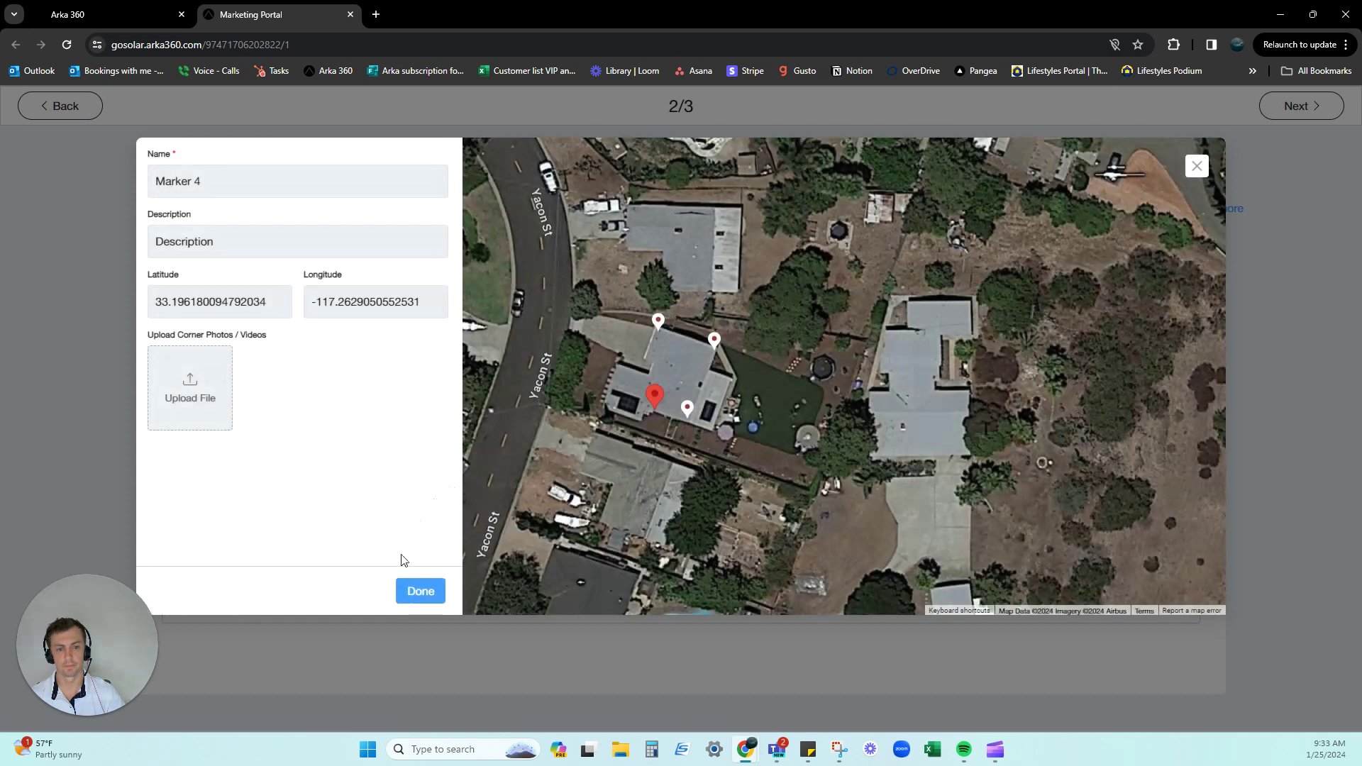
pyautogui.click(416, 591)
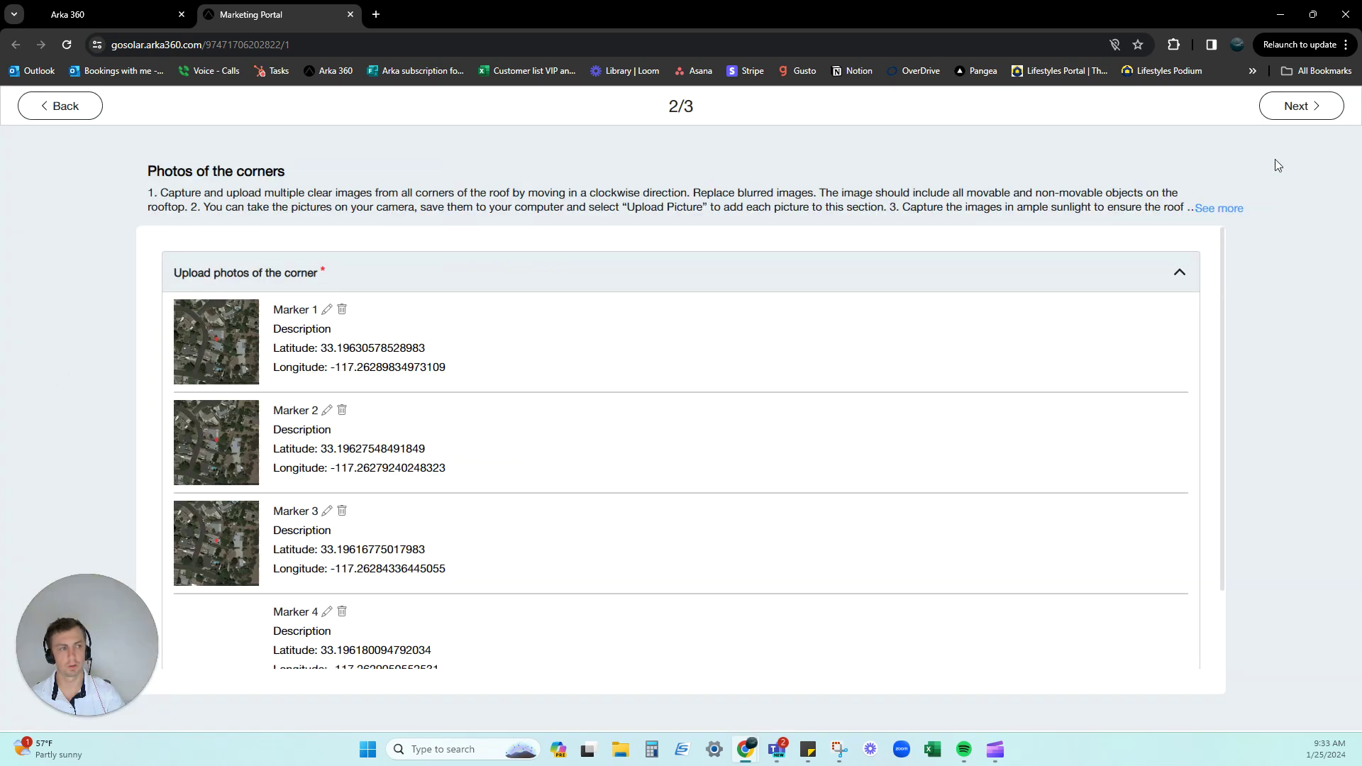
pyautogui.click(1299, 106)
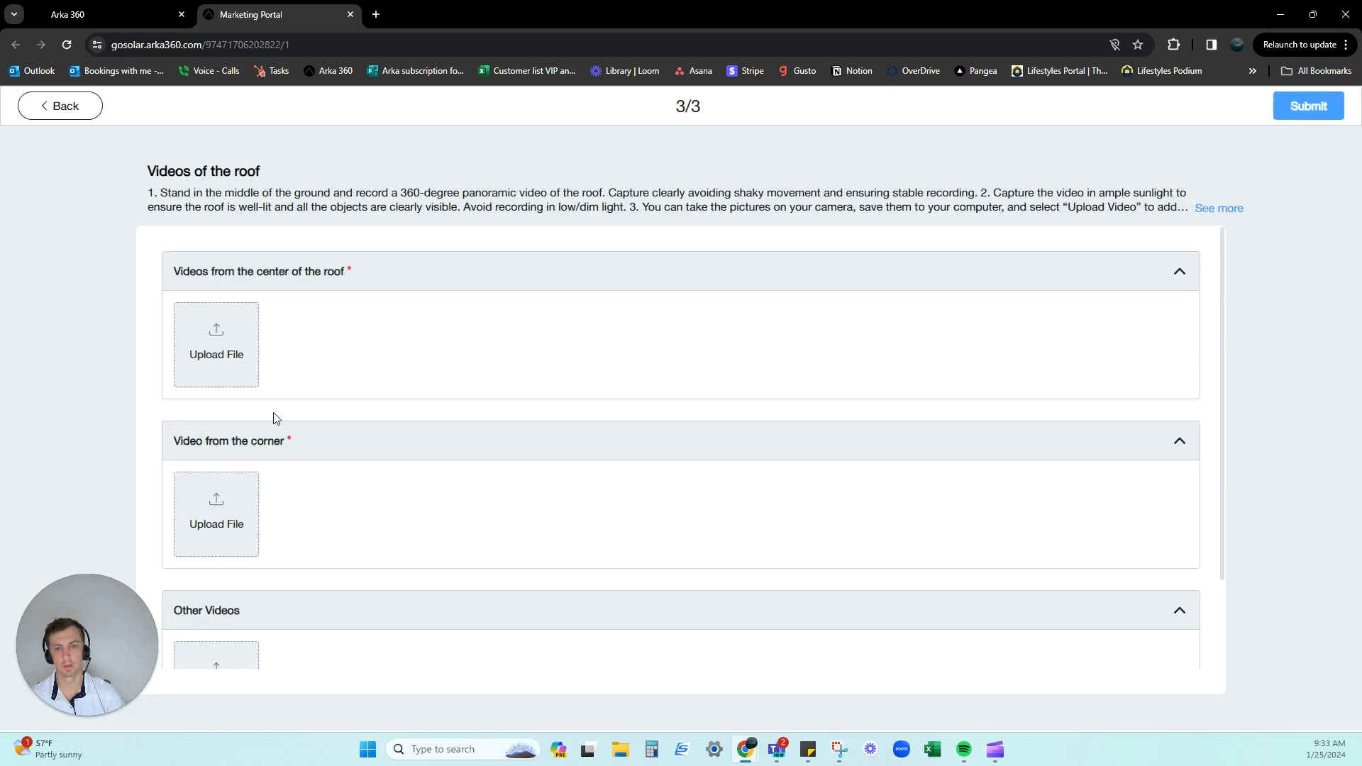
# Step: Attempt to submit the survey on the Videos of the roof page
pyautogui.scroll(-1, 280, 301)
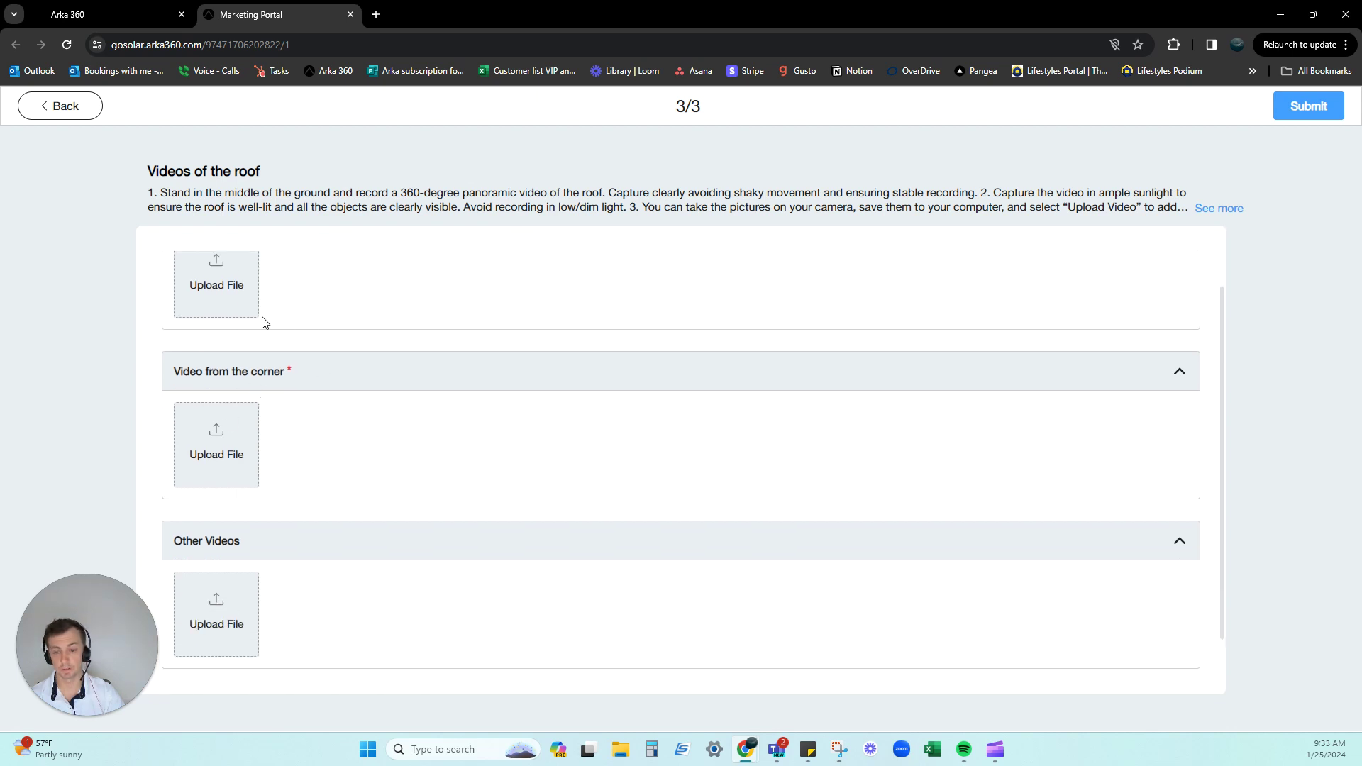
pyautogui.click(1276, 116)
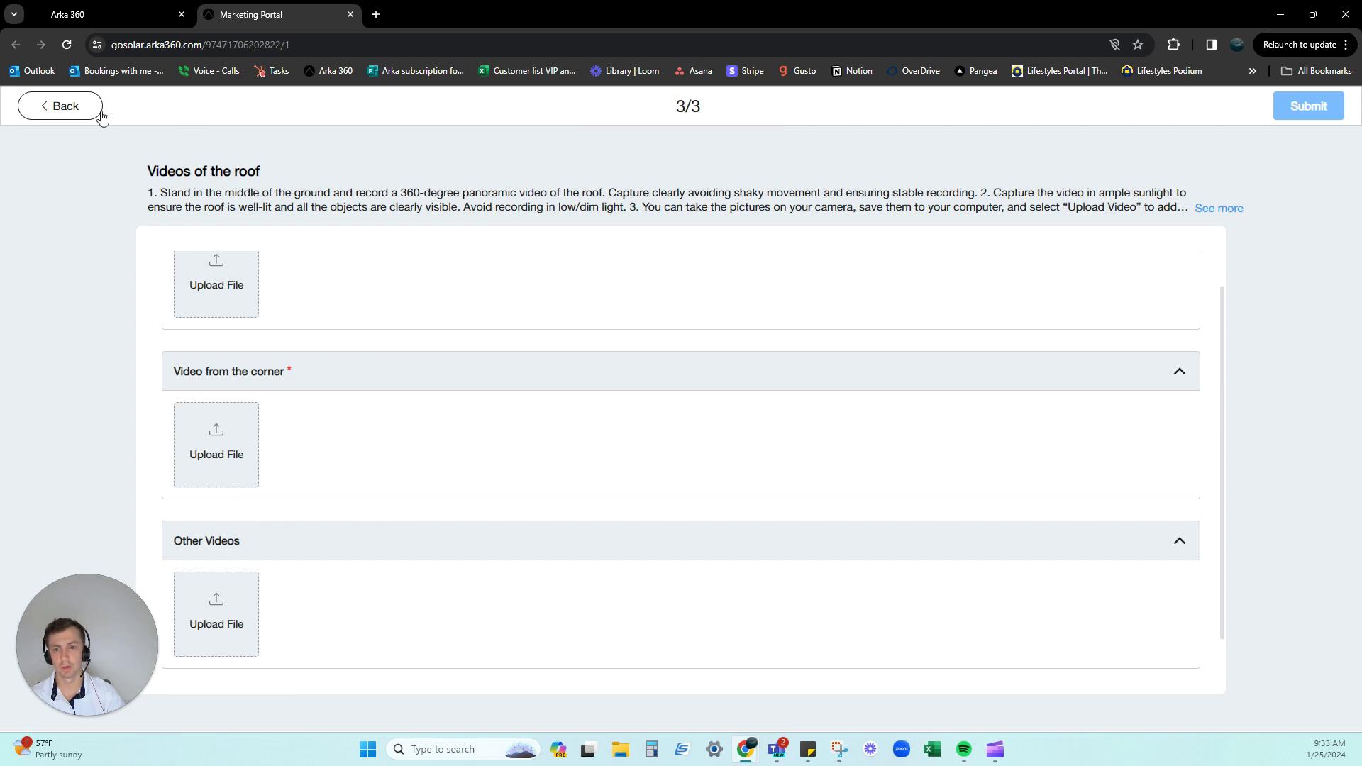
# Step: Close the survey portal and open denver's Site Survey share dialog from Documents
pyautogui.click(350, 14)
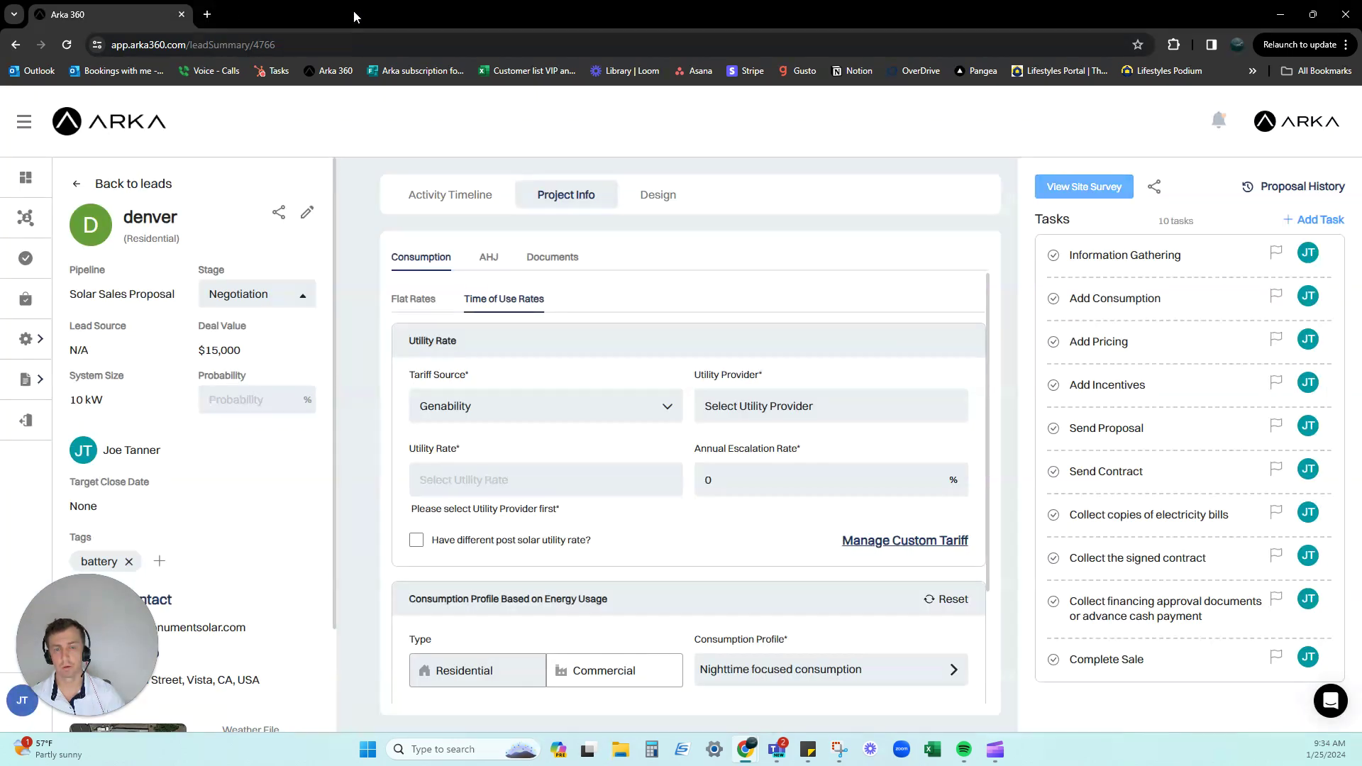
pyautogui.click(552, 257)
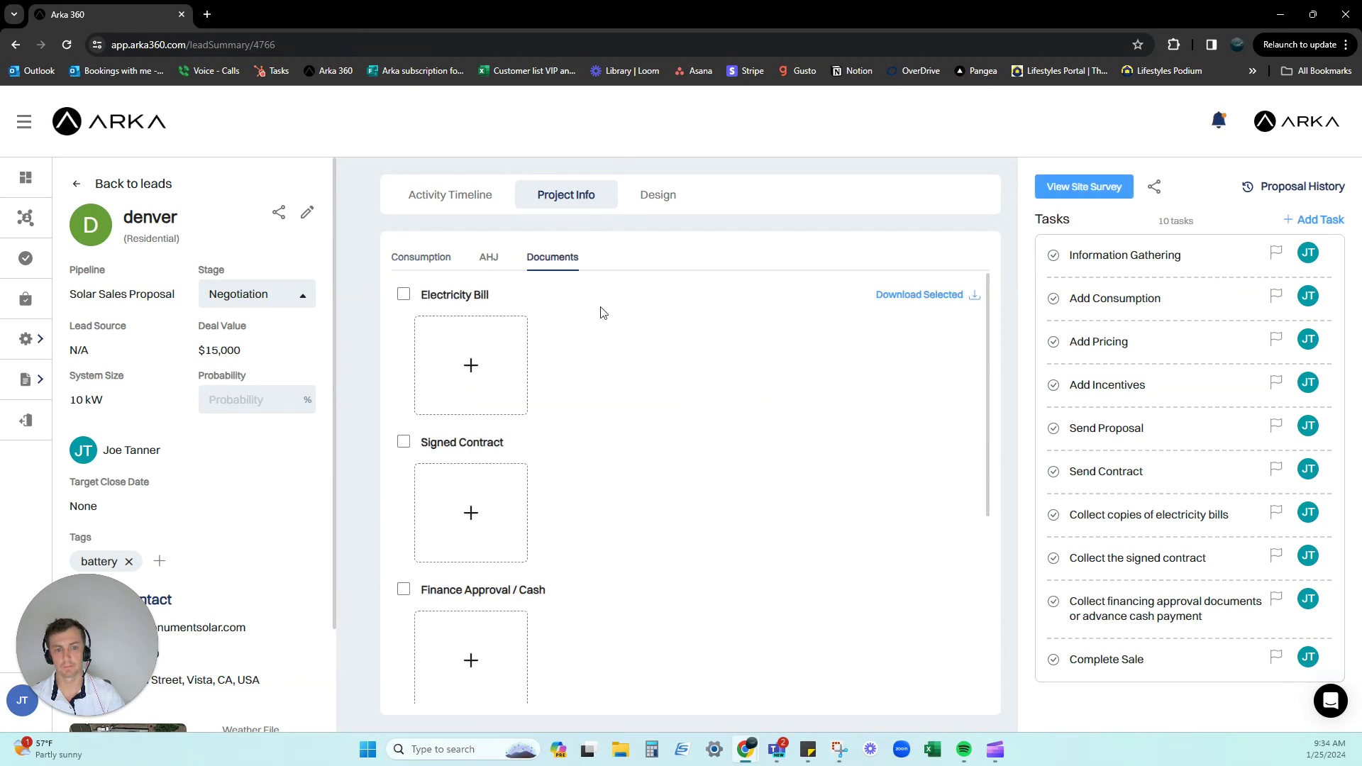
pyautogui.scroll(-3, 599, 307)
pyautogui.scroll(-2, 599, 307)
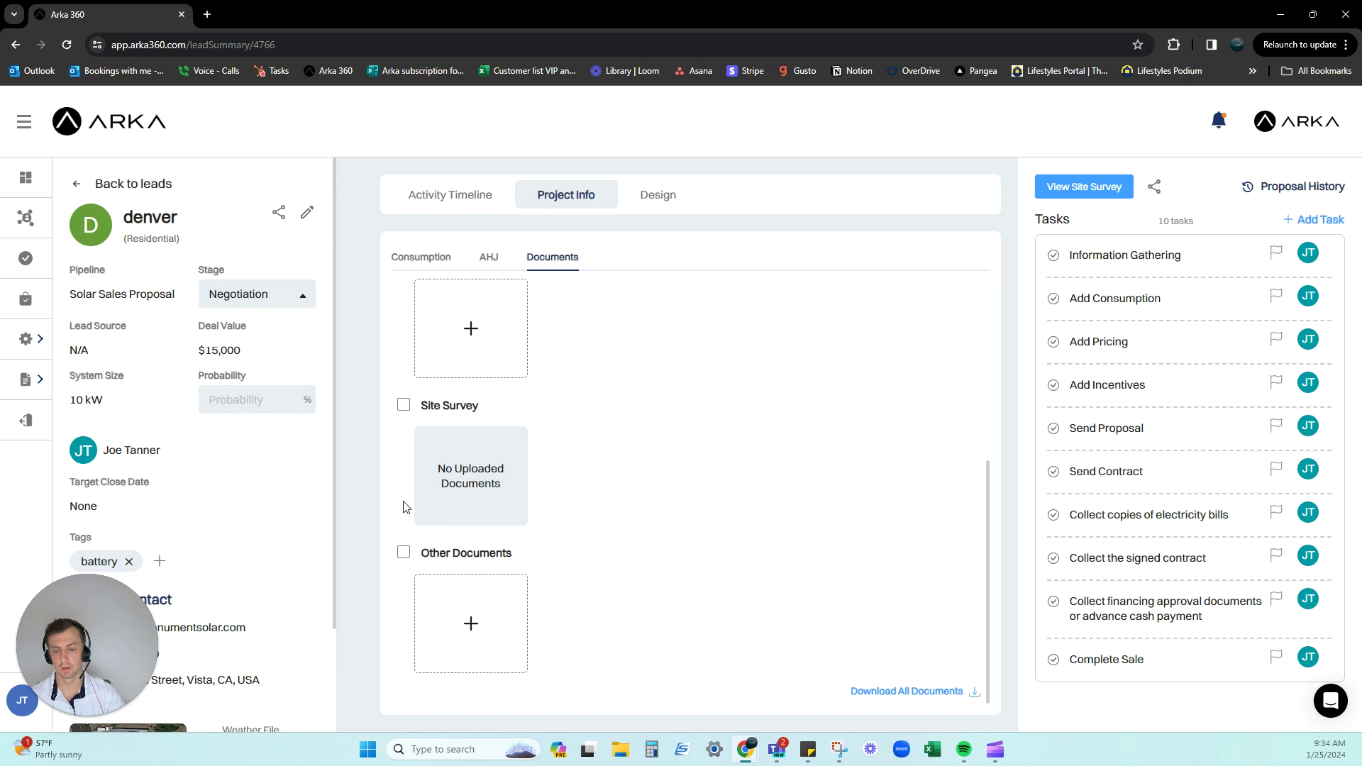
pyautogui.click(1156, 188)
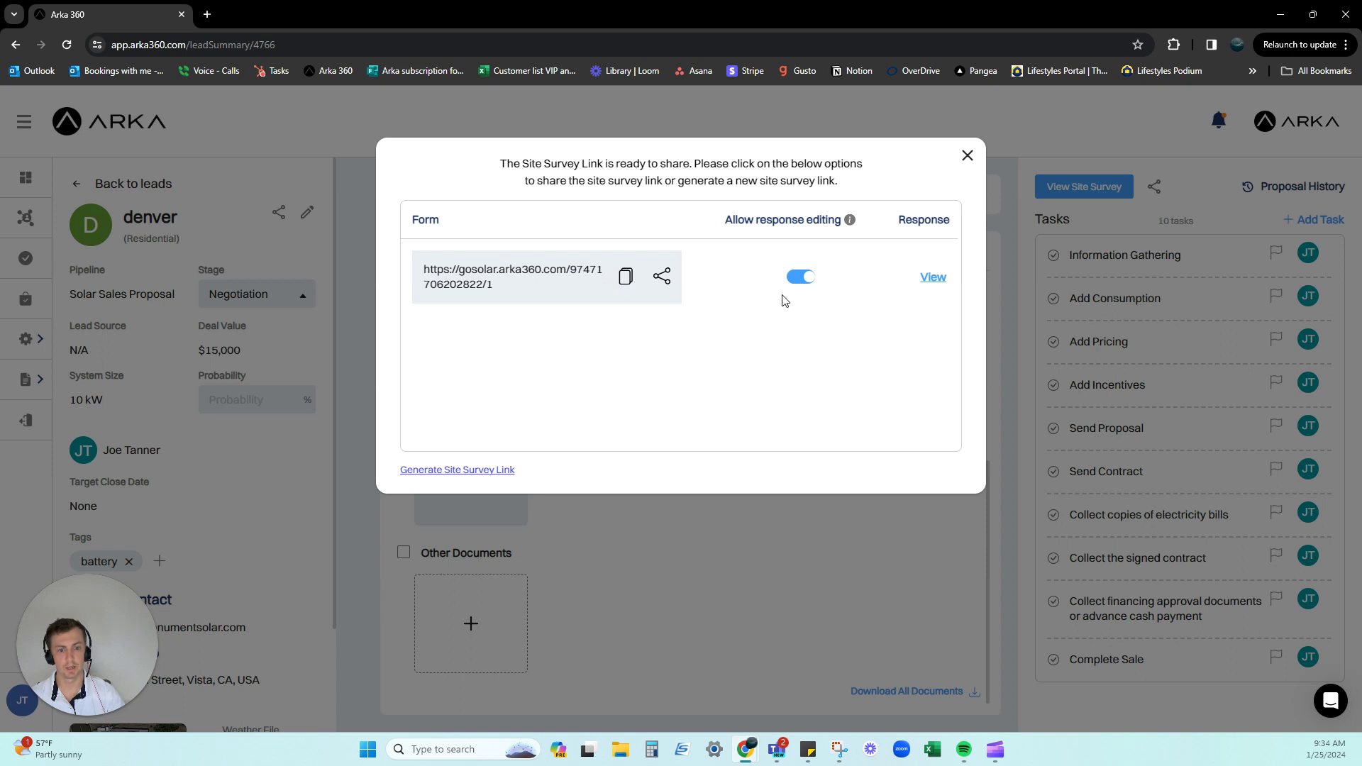
# Step: Generate a new site survey link using the Commercial (Ground-Mount) template
pyautogui.click(458, 470)
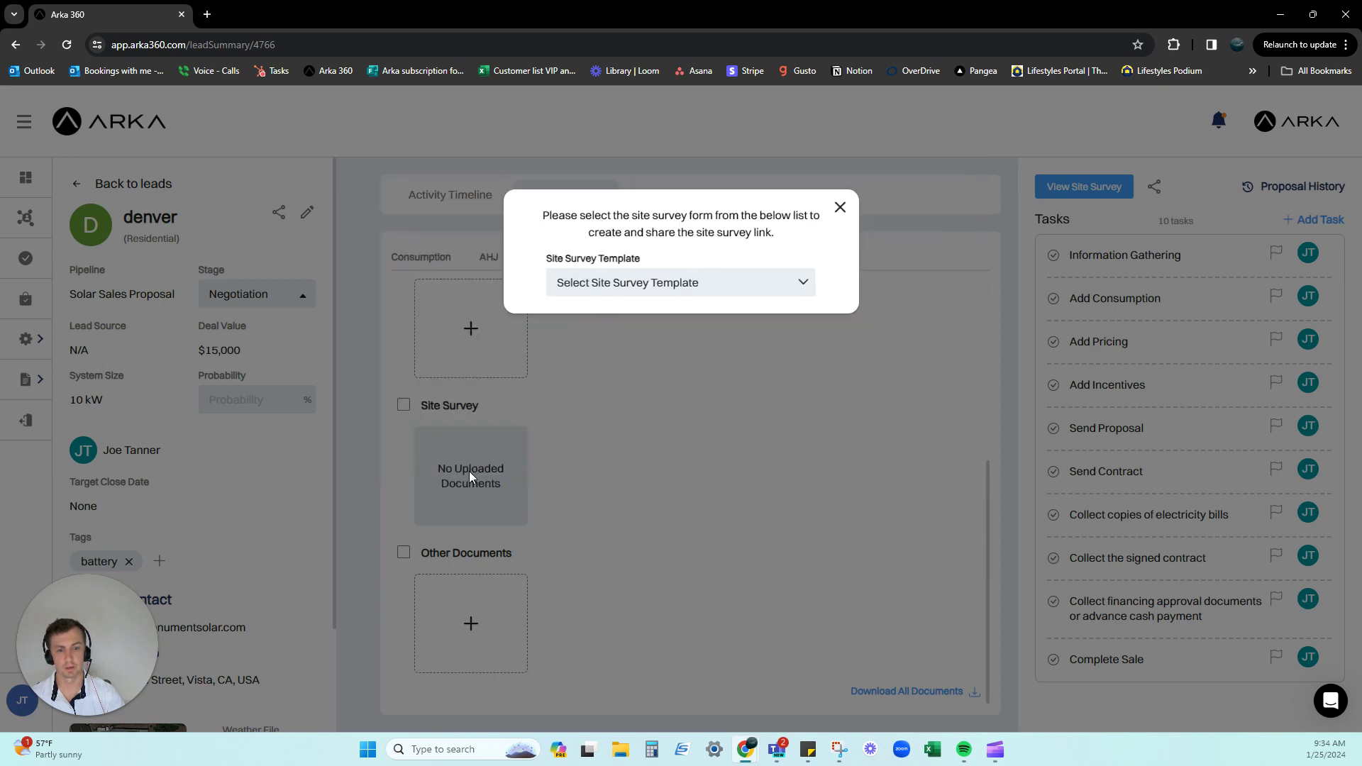
pyautogui.click(661, 292)
pyautogui.click(701, 218)
pyautogui.click(670, 293)
pyautogui.click(648, 286)
pyautogui.click(637, 337)
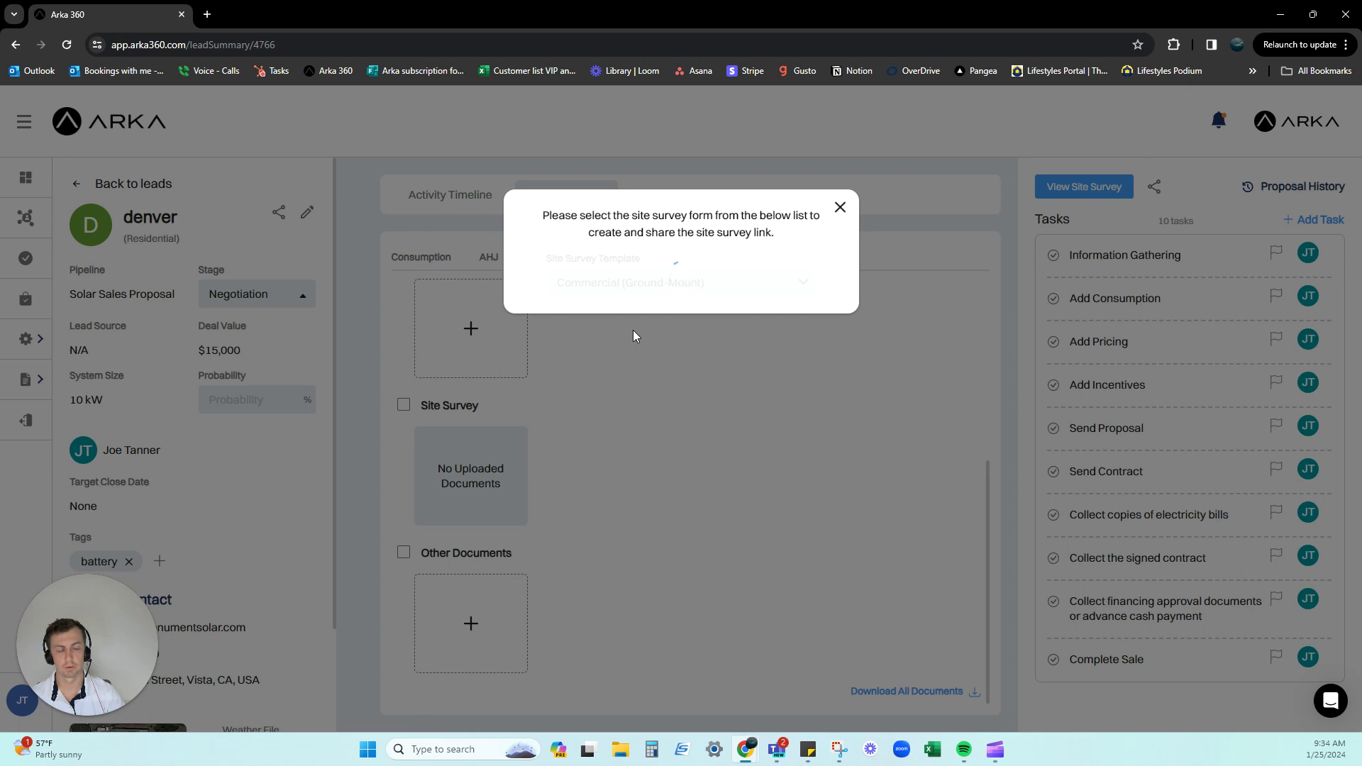